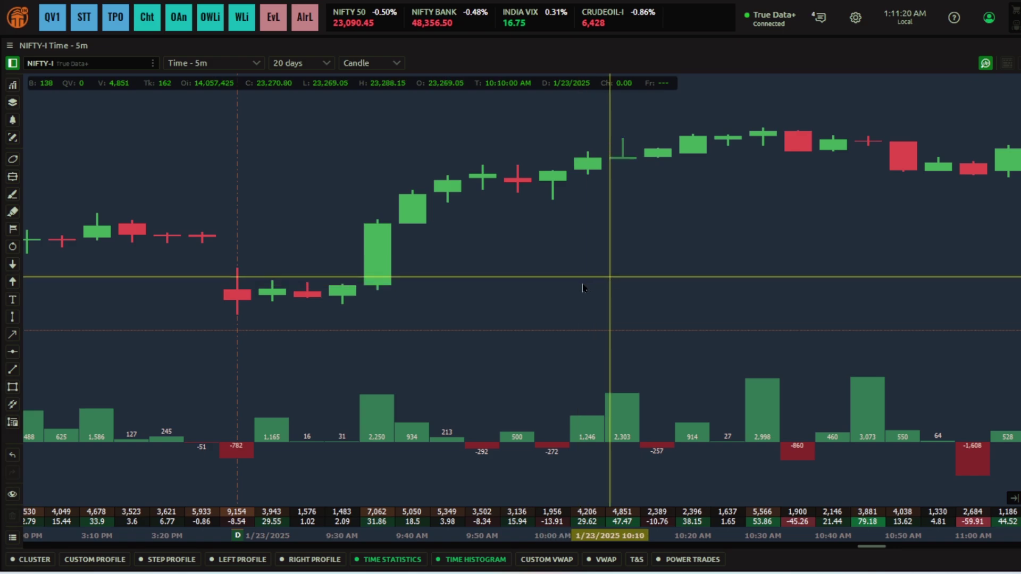
Step: Draw a yellow arrow from below the big green 9:35 candle, pointing up at it
scroll(580, 288, down, 1)
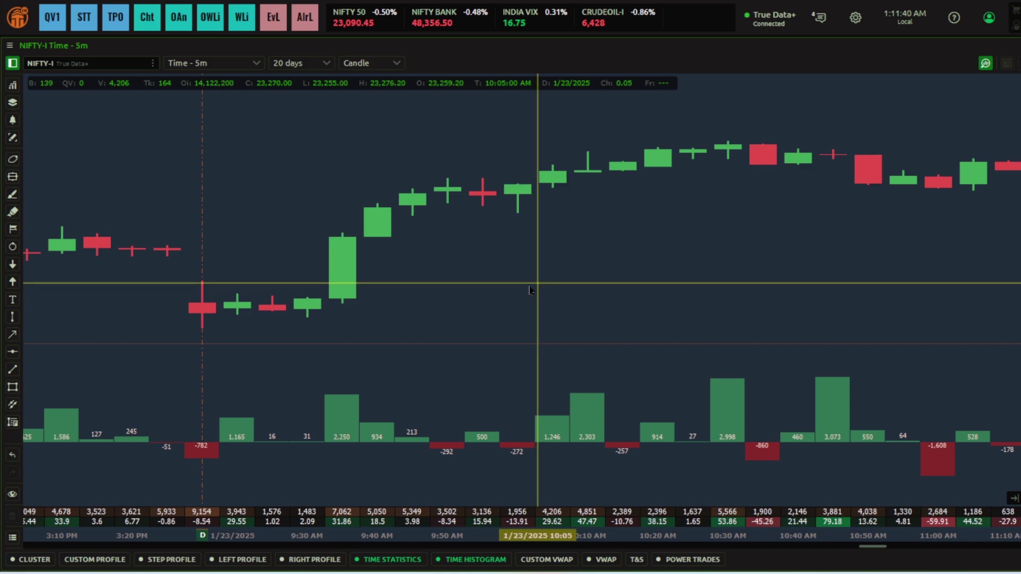
scroll(504, 291, up, 1)
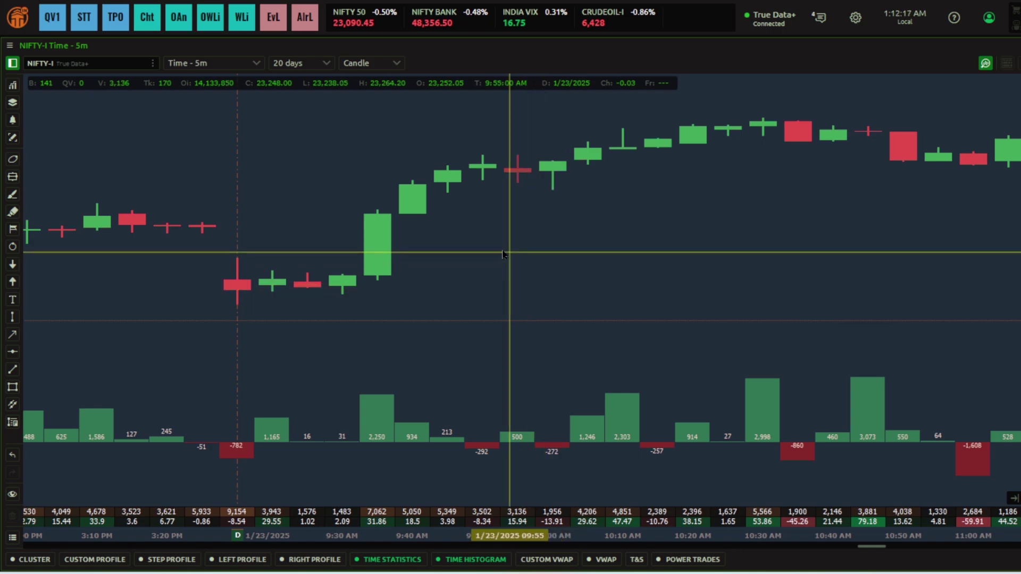
drag(506, 253, 487, 277)
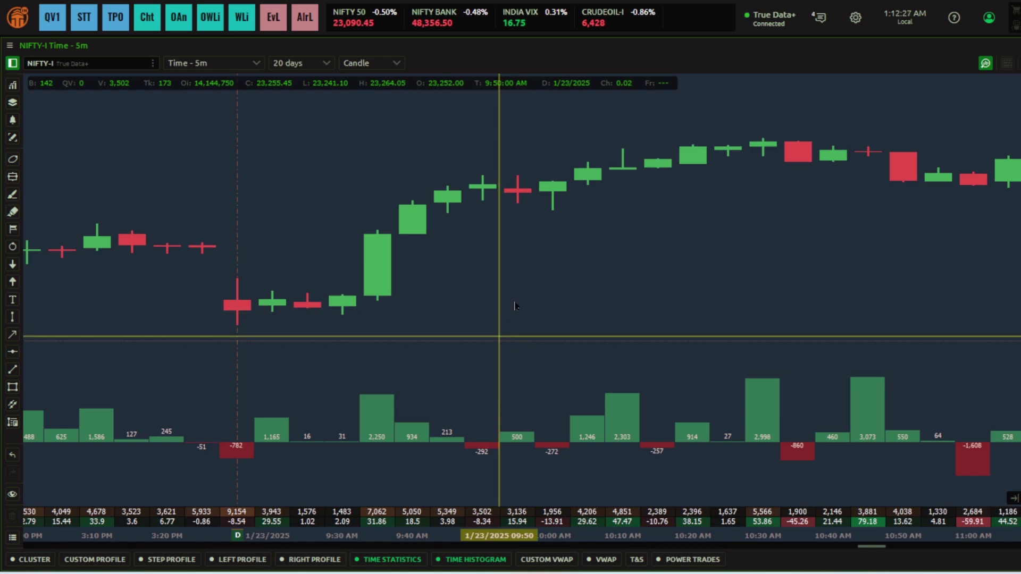
scroll(449, 290, down, 2)
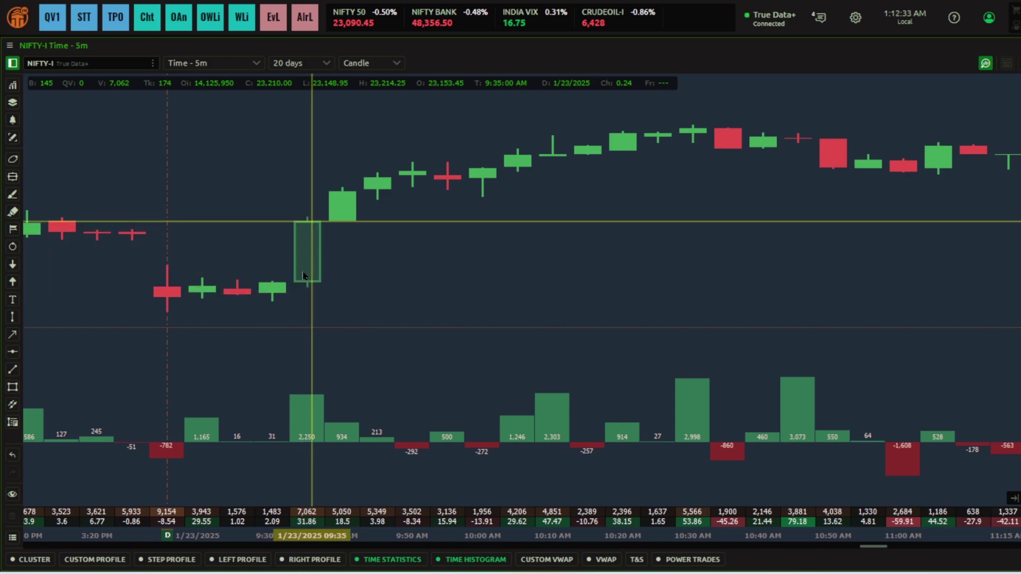
click(13, 336)
click(385, 341)
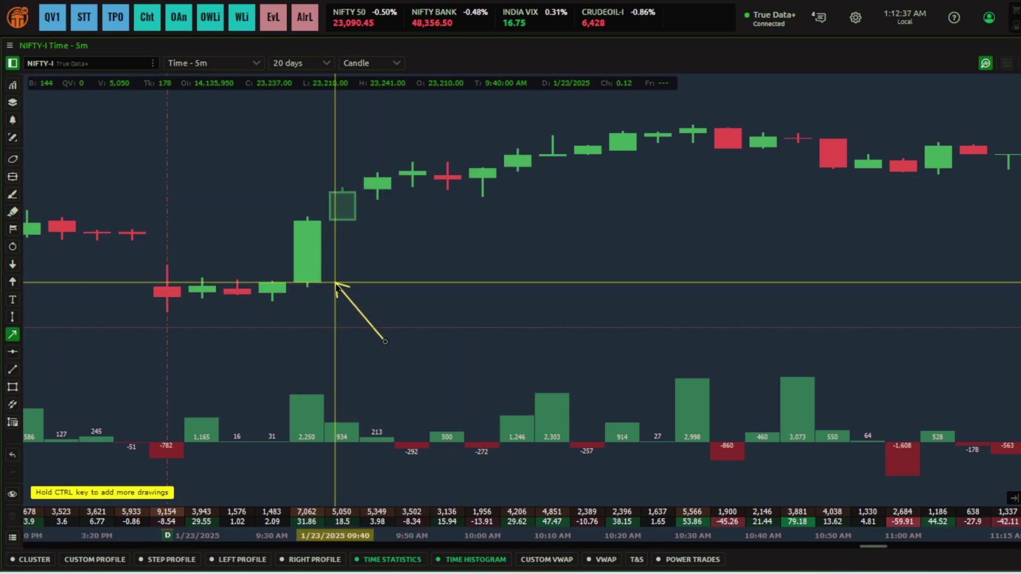
click(332, 296)
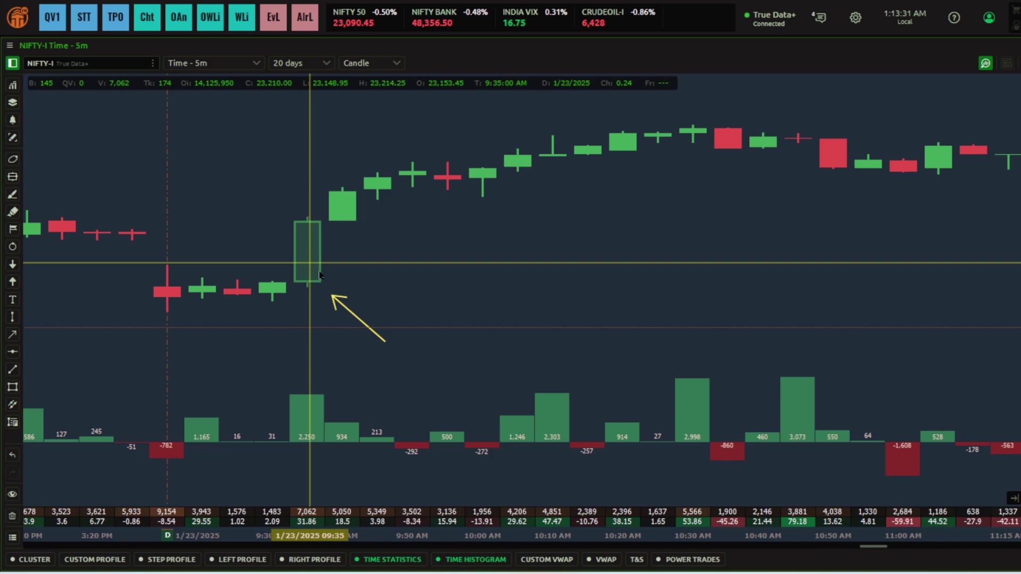
Step: Search indicators for 'ODX' and add ODX Timestats Notifier from Default > Options Dynamix Indicators
click(14, 87)
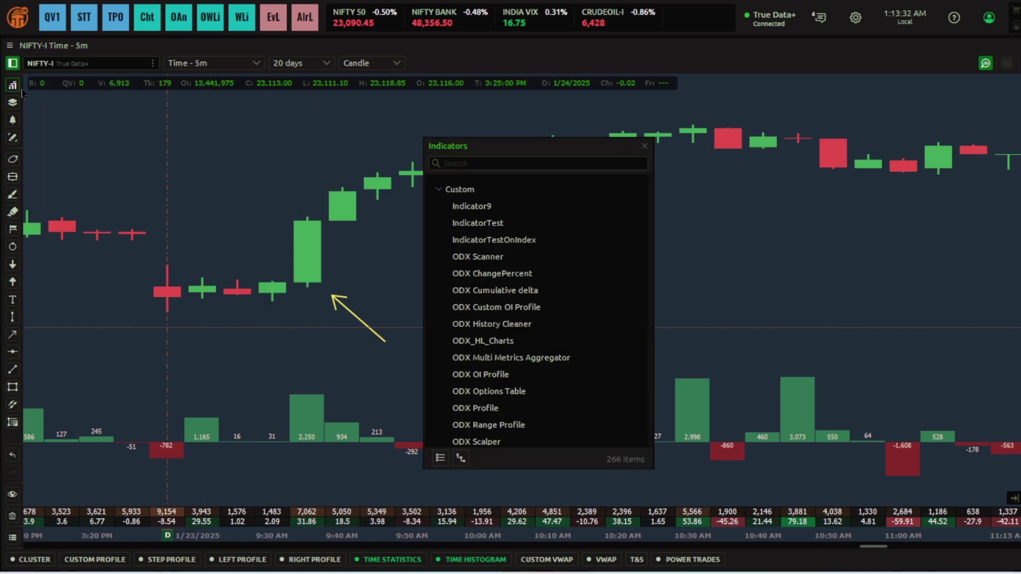
click(437, 190)
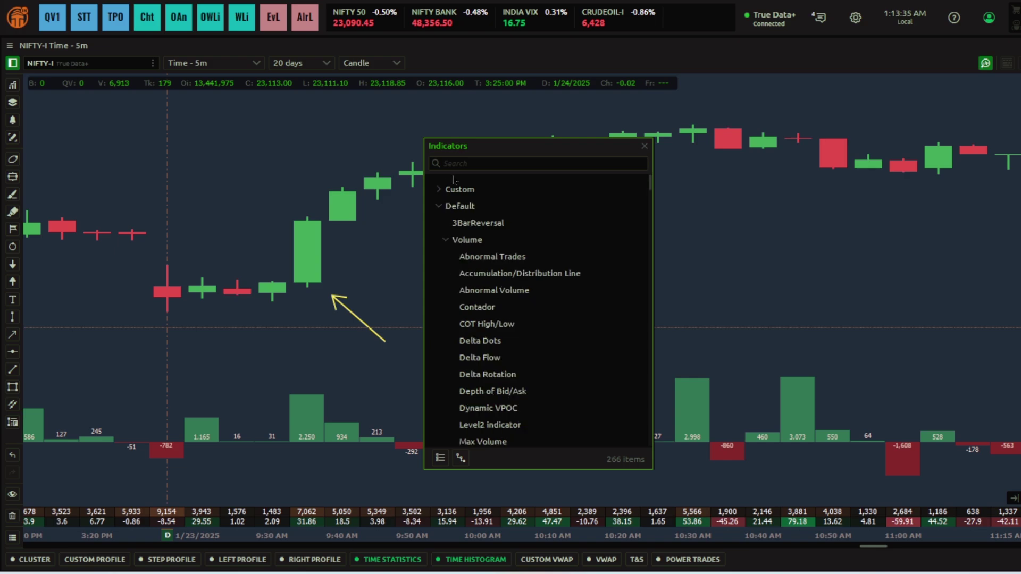
click(475, 163)
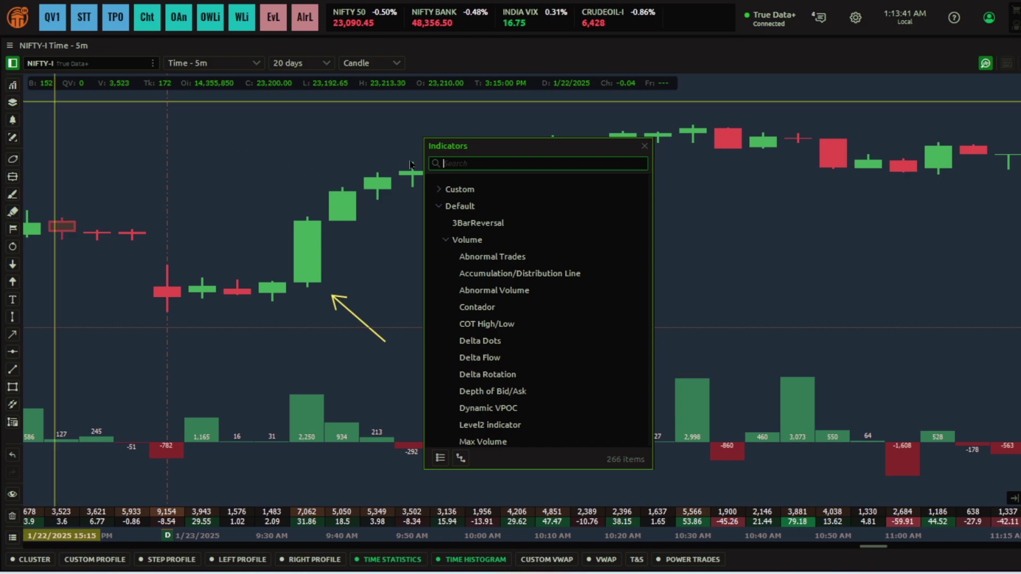
text(ODX)
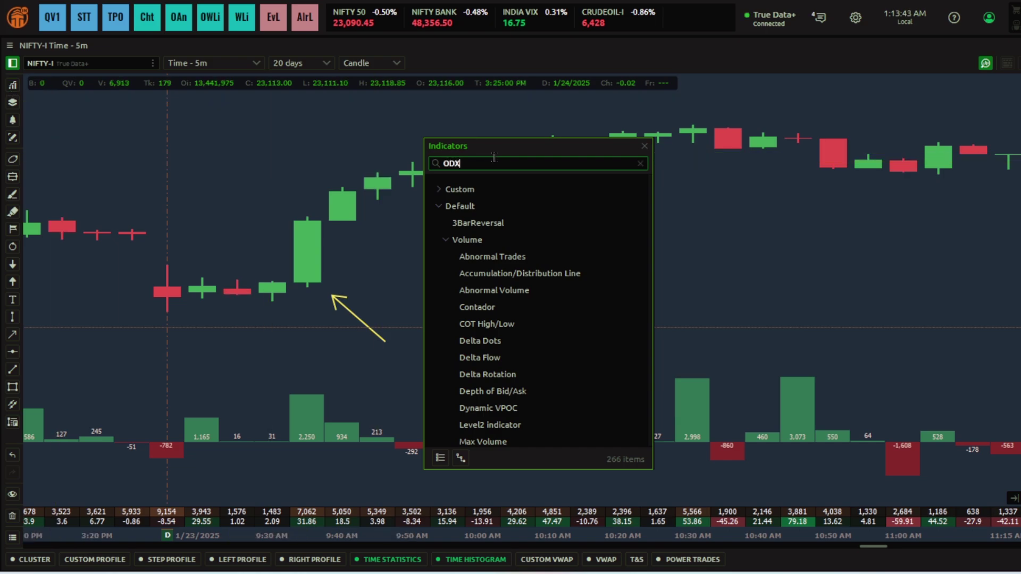
click(439, 190)
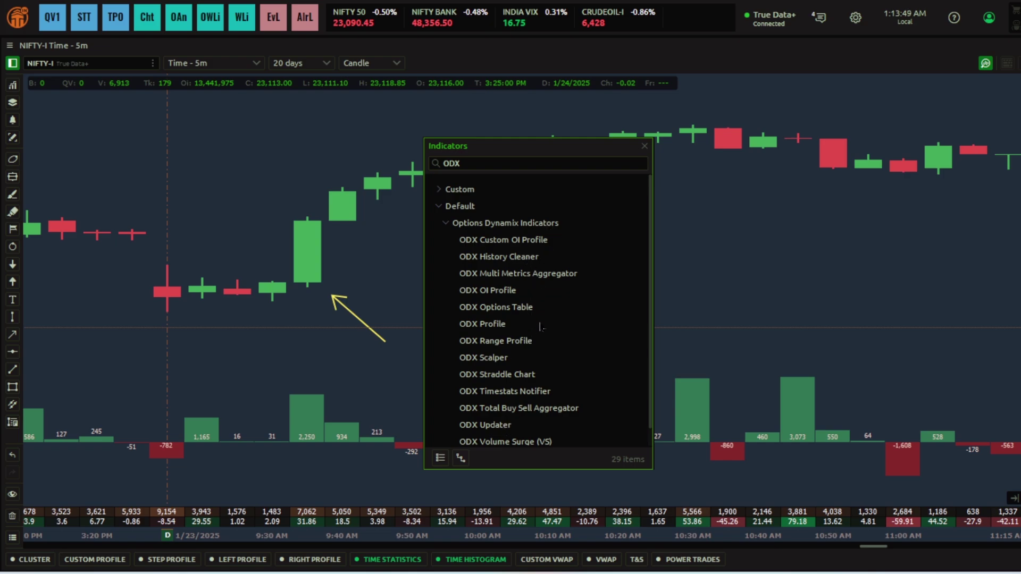
double_click(532, 397)
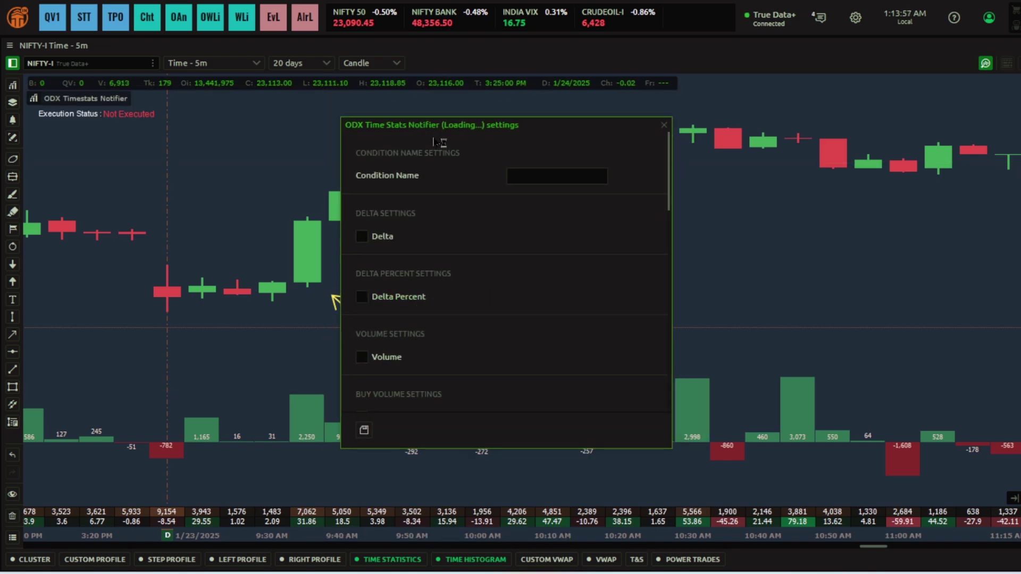
Step: Set the Buy Setup Delta comparison to GreaterThanOrEquals
drag(439, 142, 492, 142)
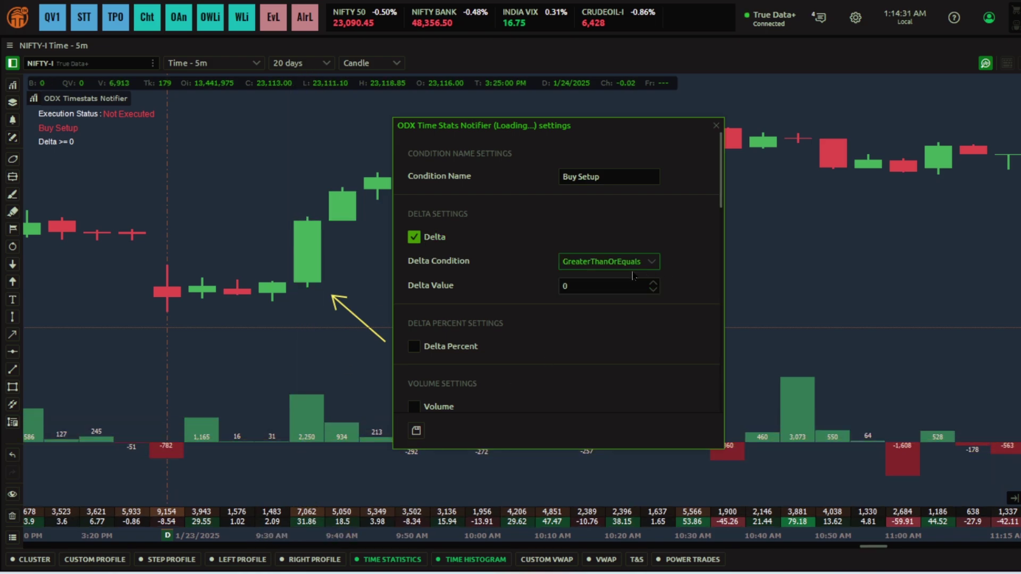
click(652, 265)
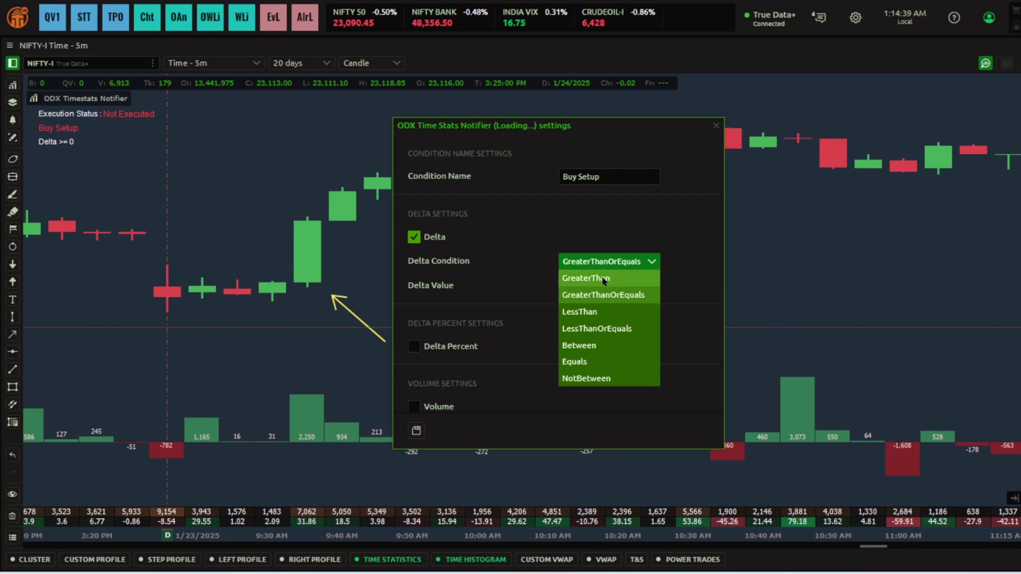
click(619, 282)
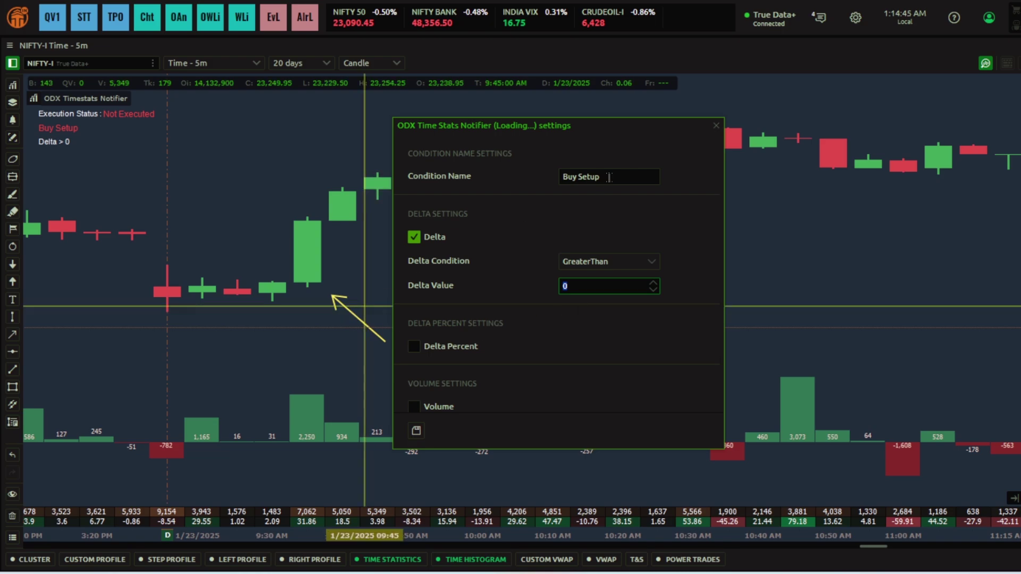
click(646, 265)
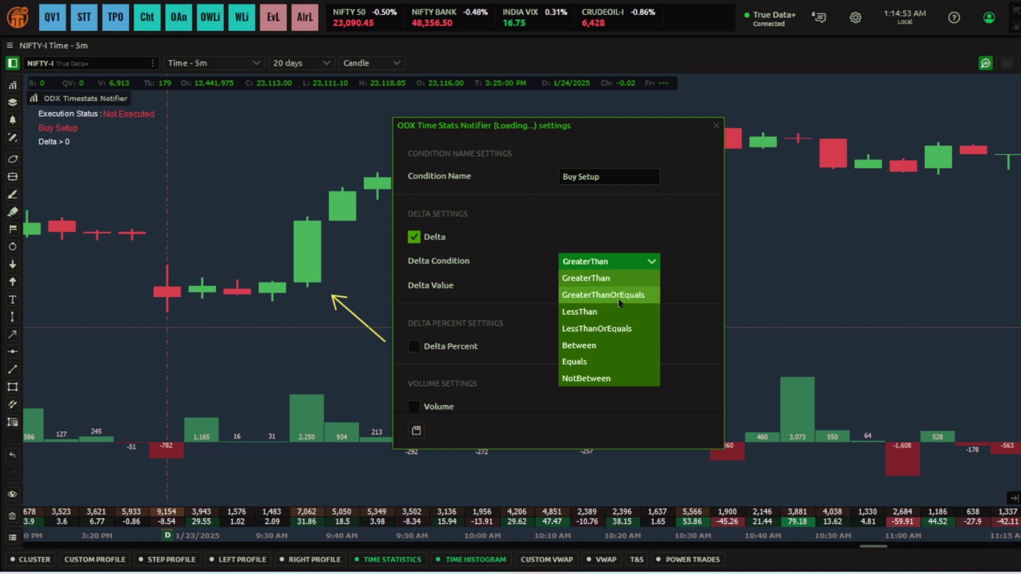
click(543, 305)
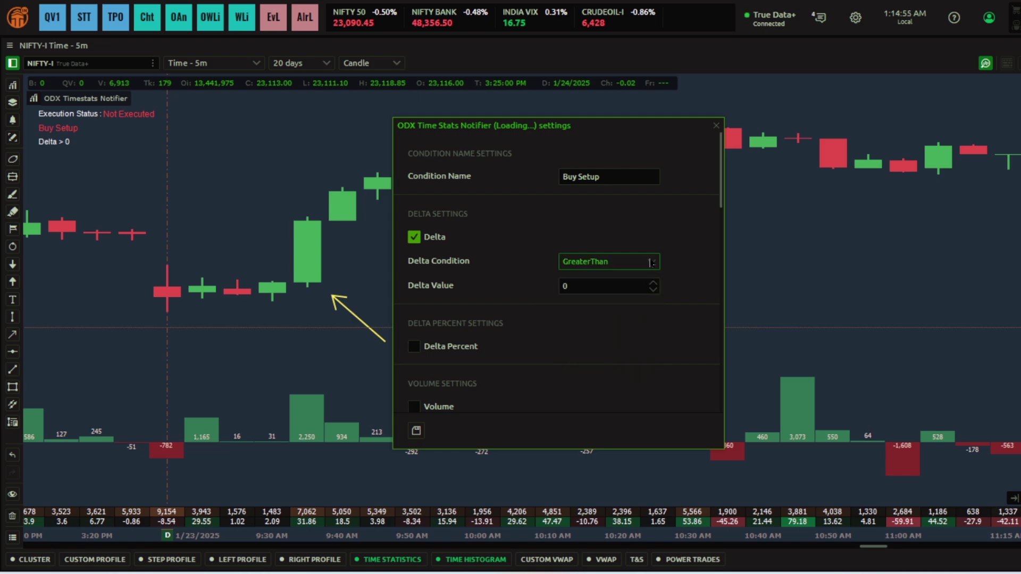
click(650, 262)
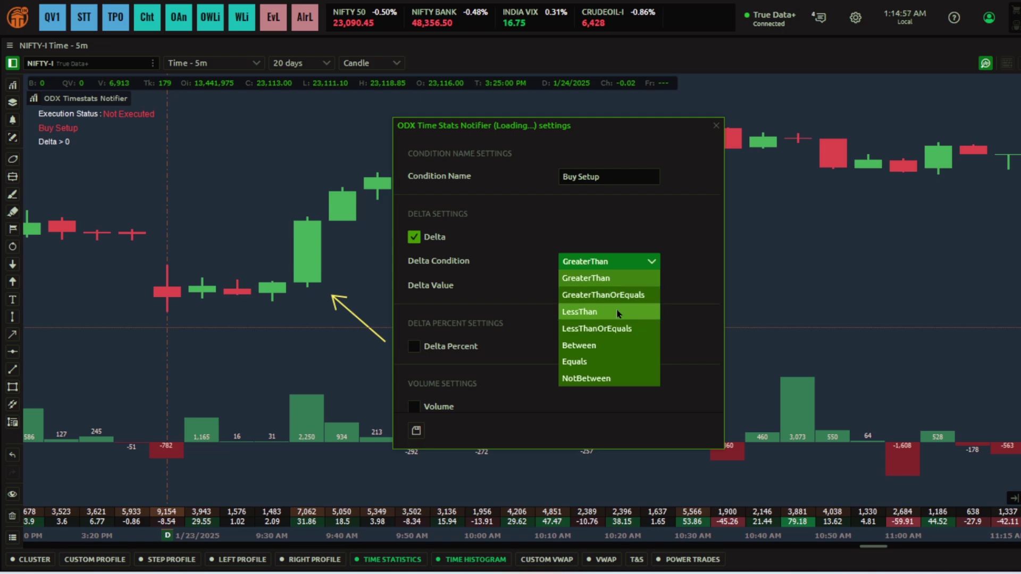
click(611, 294)
Step: Replace the Delta Value with 2000
click(590, 288)
key(BackSpace)
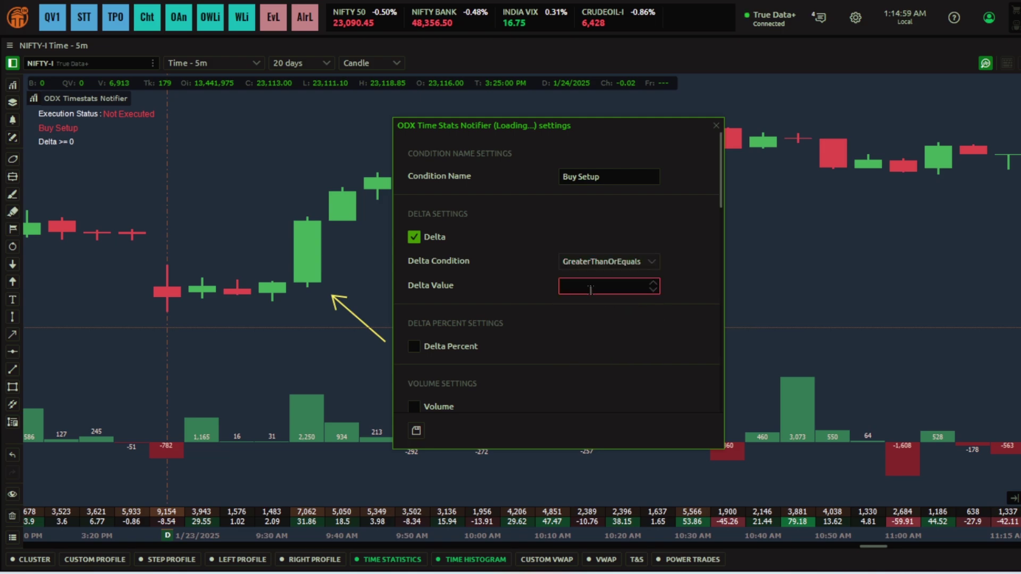
text(2000)
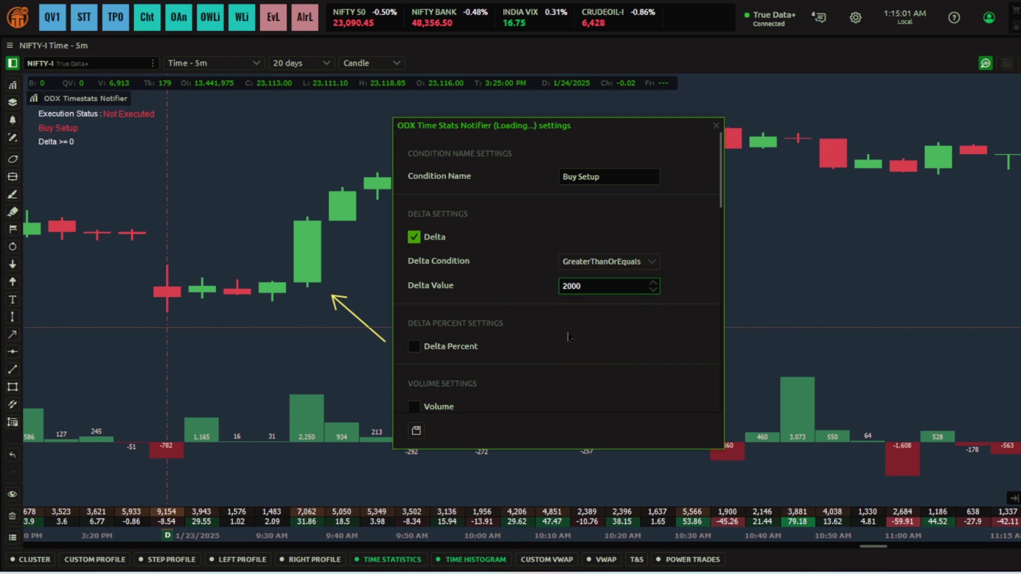
key(Return)
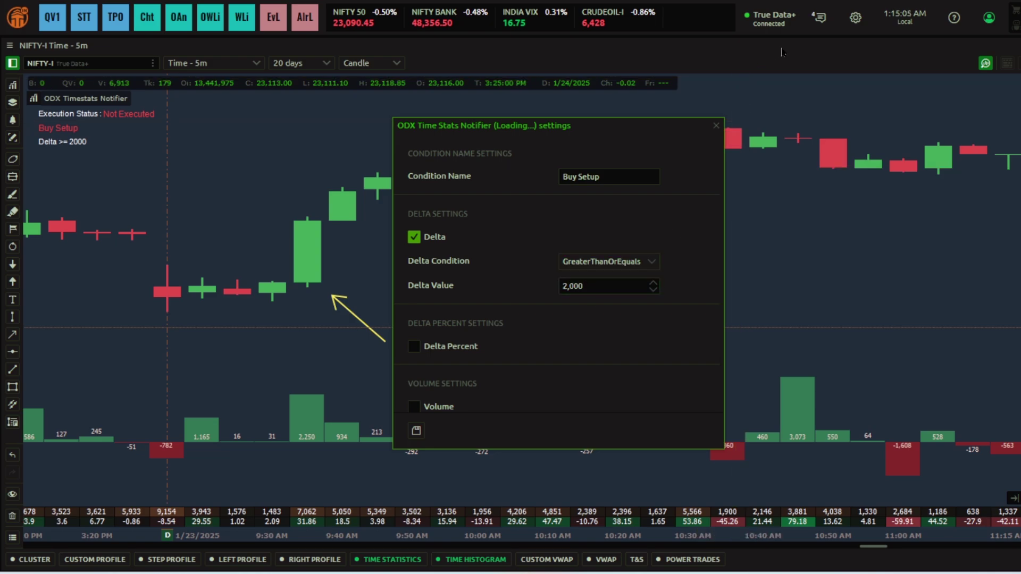
click(856, 19)
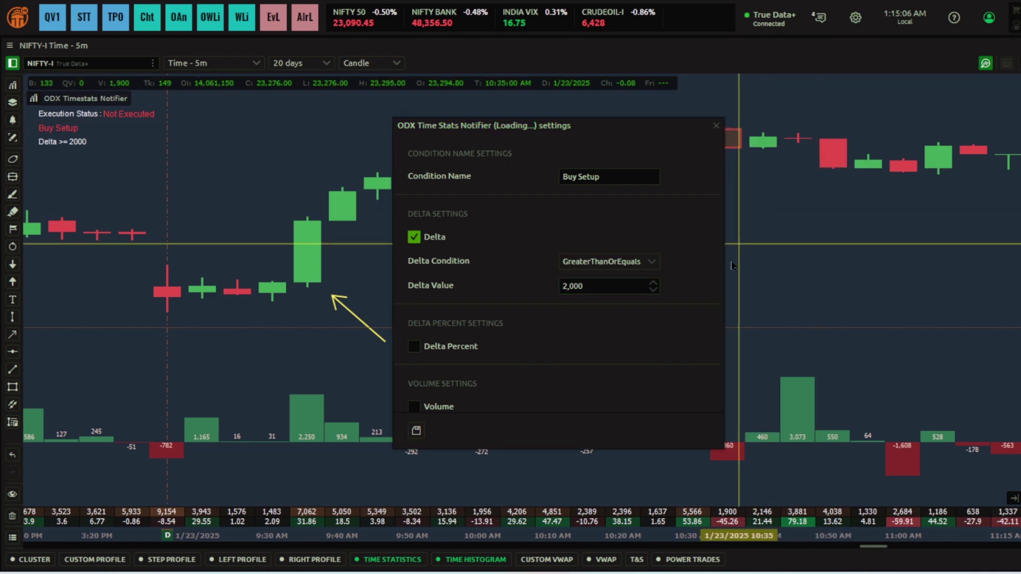
Step: Toggle Display quantity in lots off and back on in General settings, leaving it enabled
scroll(499, 360, down, 2)
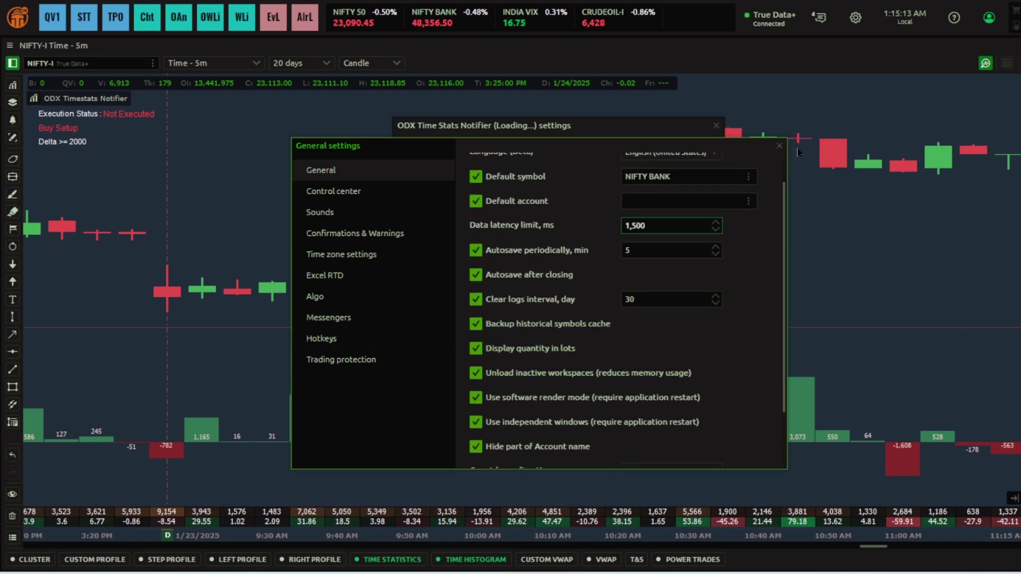
click(779, 146)
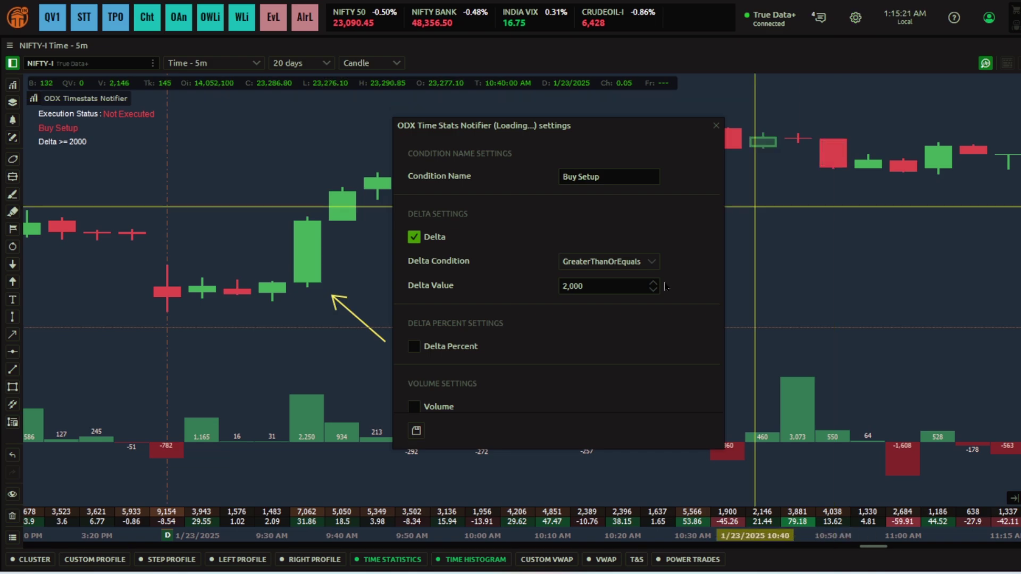
click(856, 18)
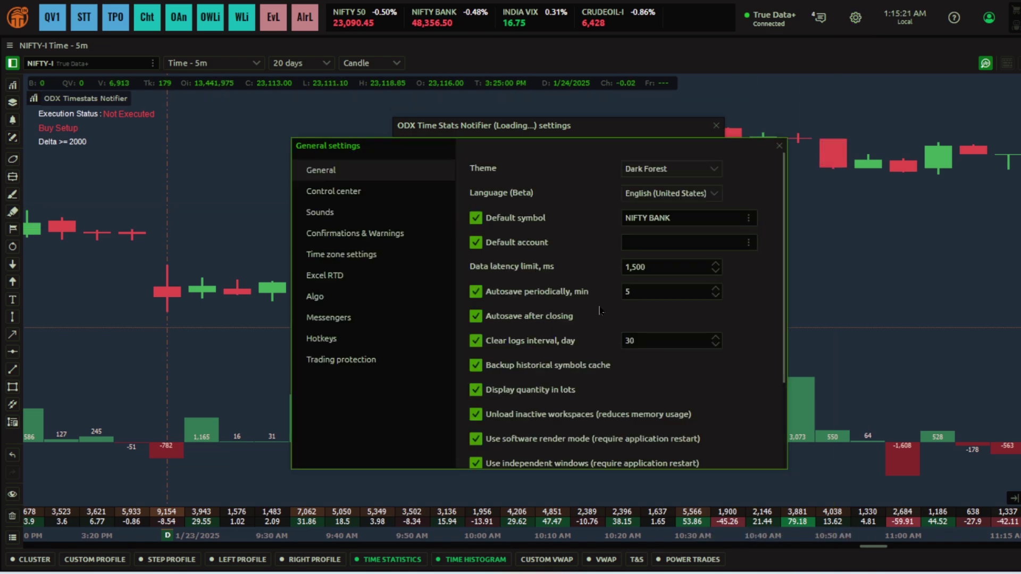
click(495, 394)
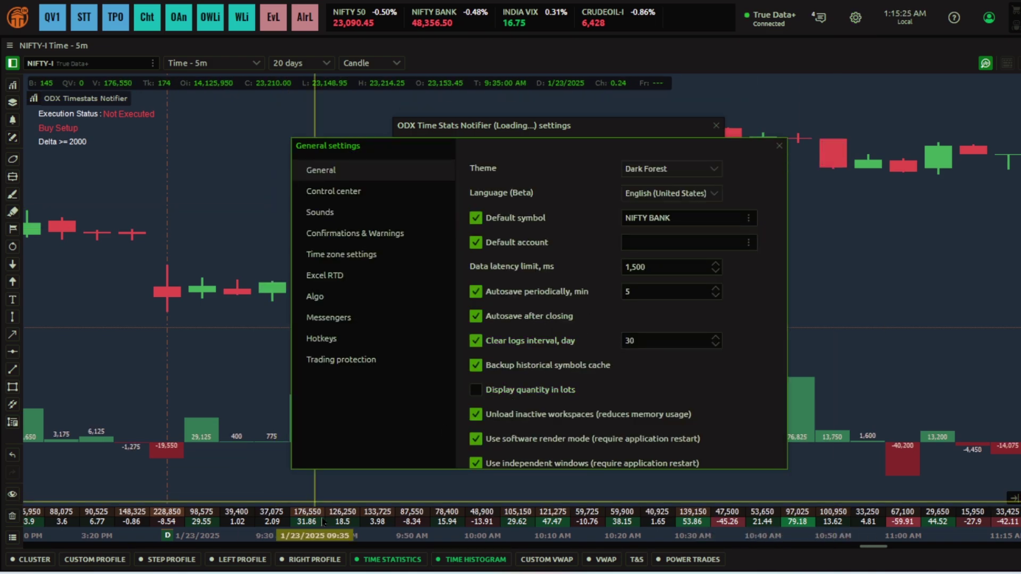
click(779, 145)
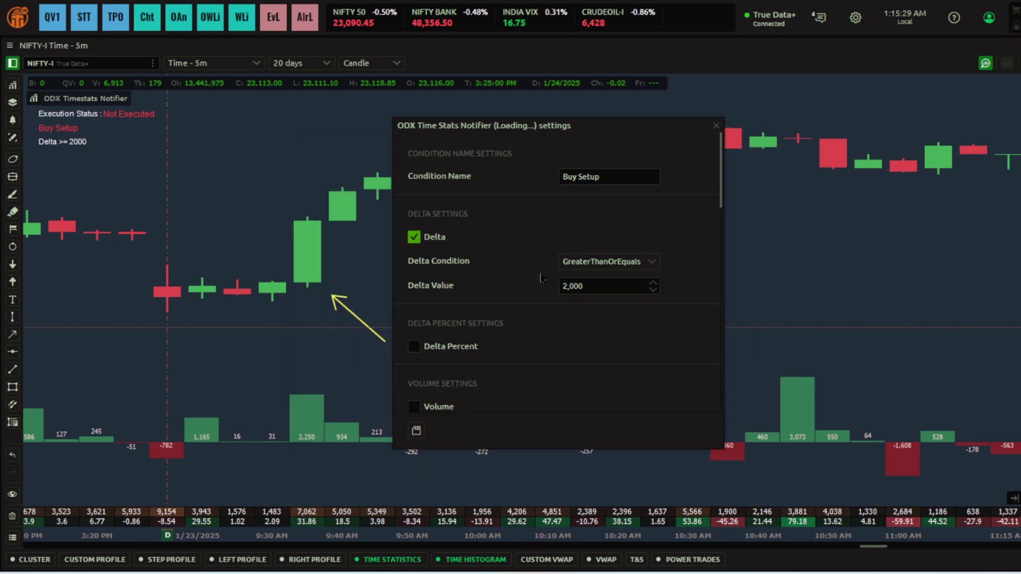
Step: Enable Delta Percent and set its value to 25
click(439, 352)
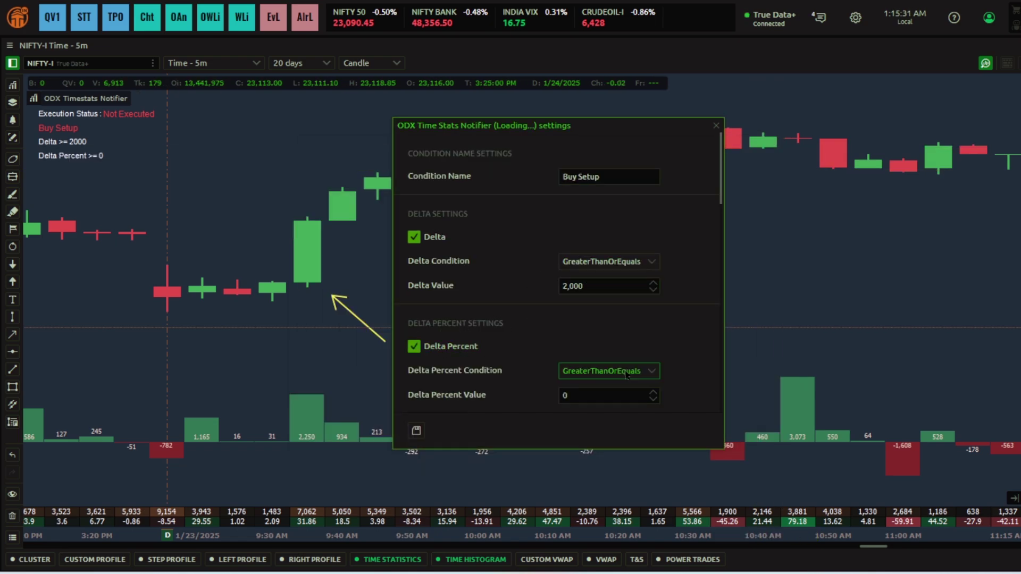
key(BackSpace)
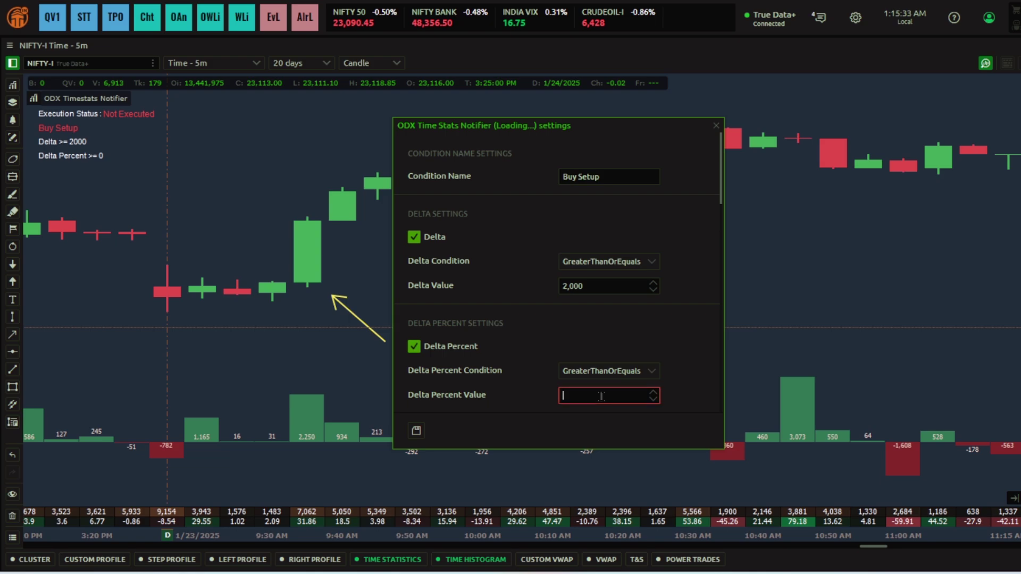
text(25)
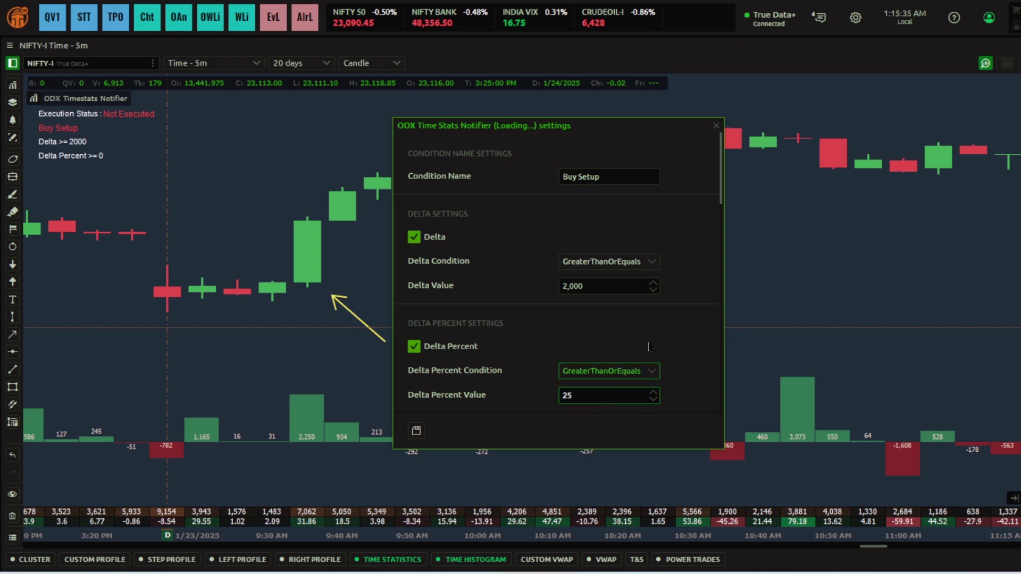
click(661, 340)
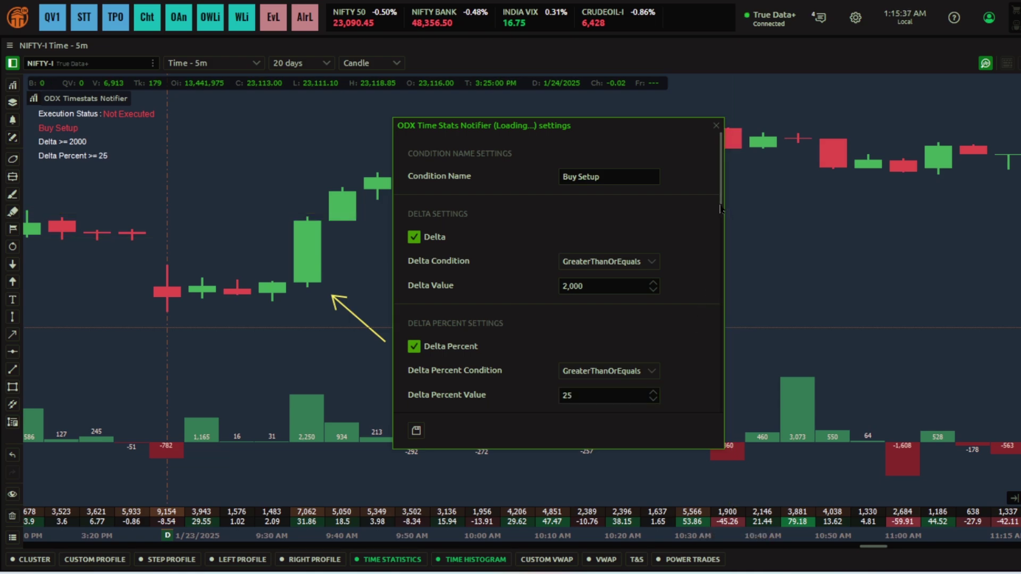
Step: Keep GreaterThanOrEquals for Delta Percent and switch on the Volume condition
scroll(720, 208, down, 4)
click(593, 294)
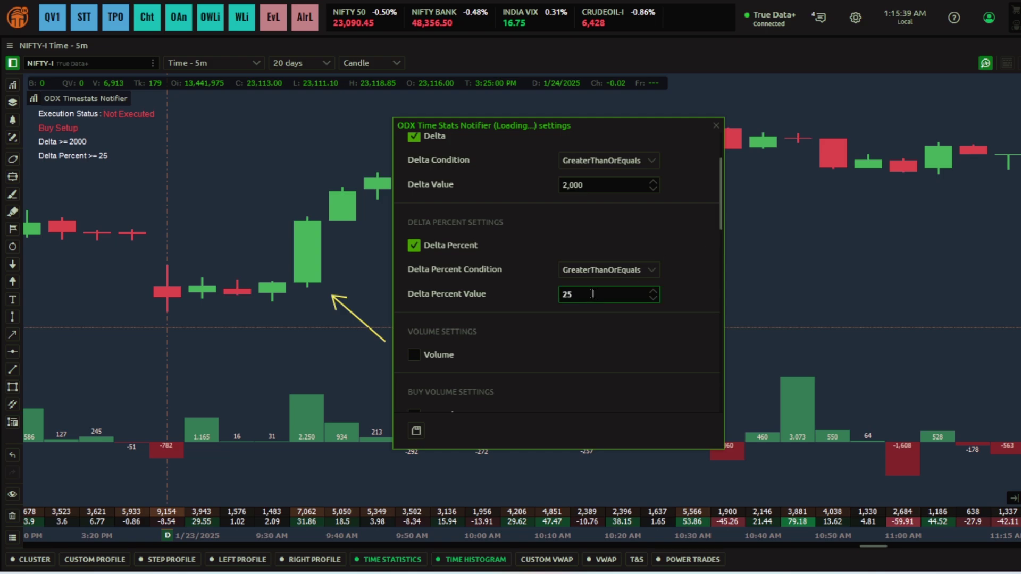
drag(593, 293, 565, 301)
click(640, 271)
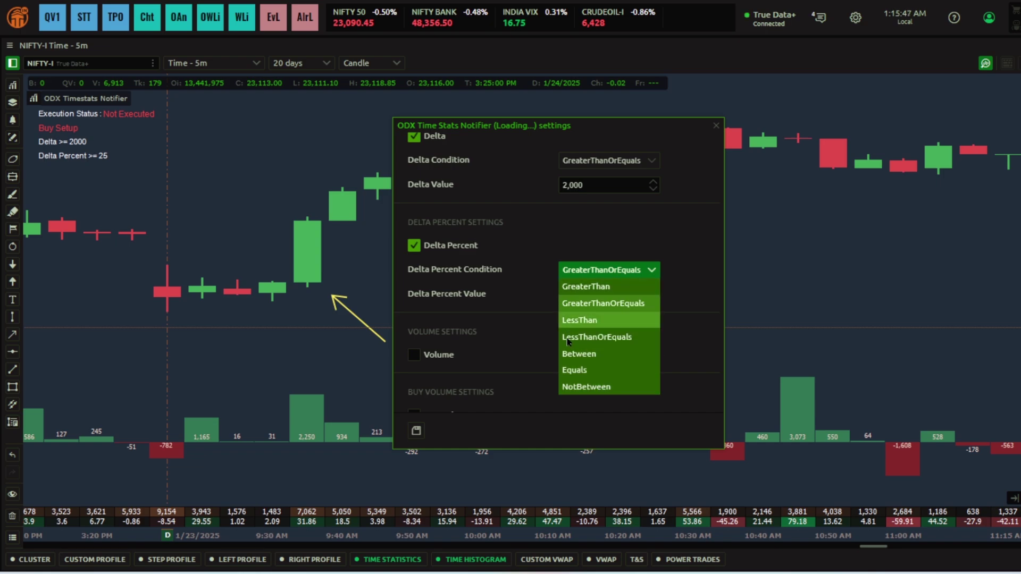
click(611, 304)
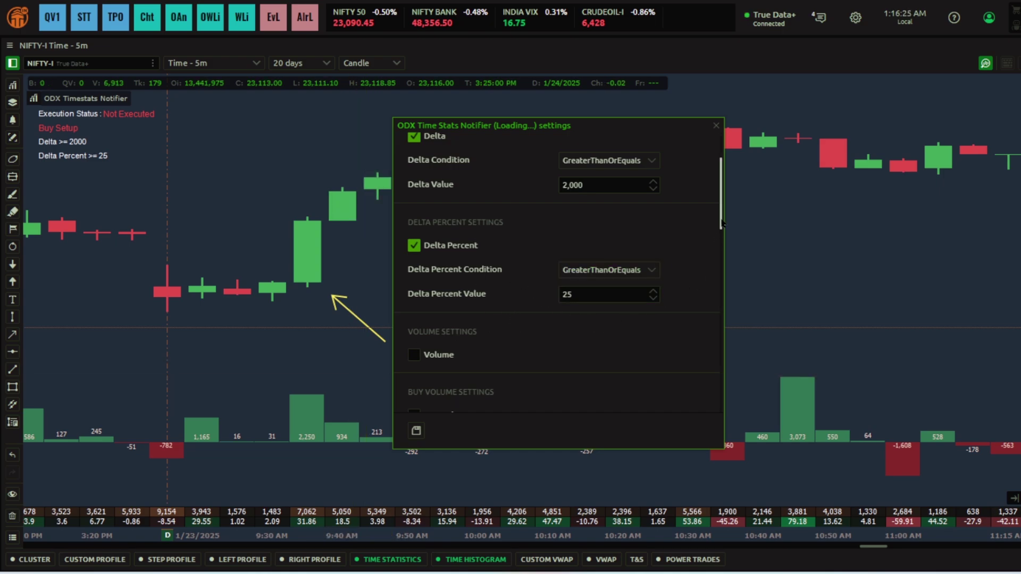
scroll(716, 228, down, 3)
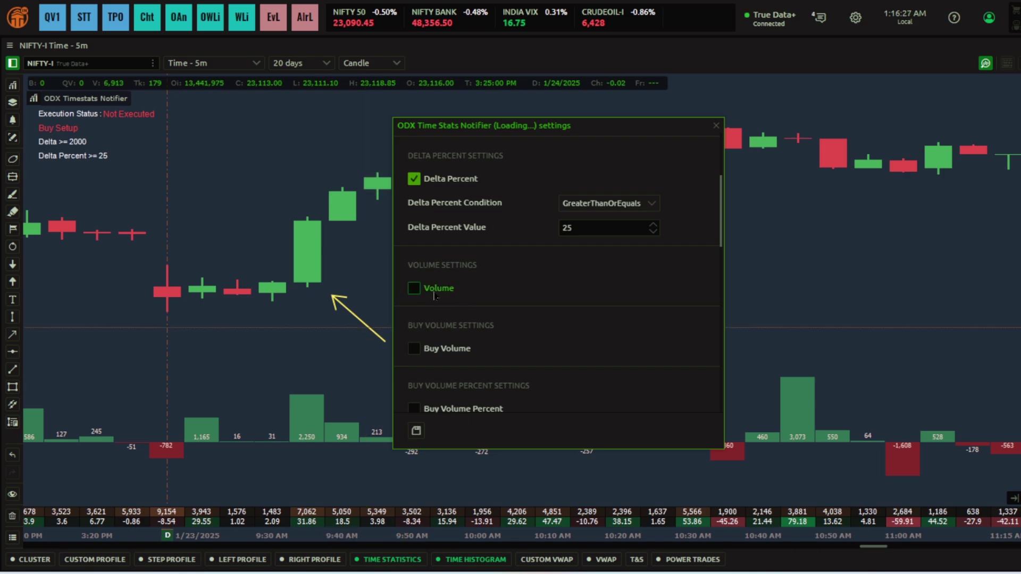
click(414, 288)
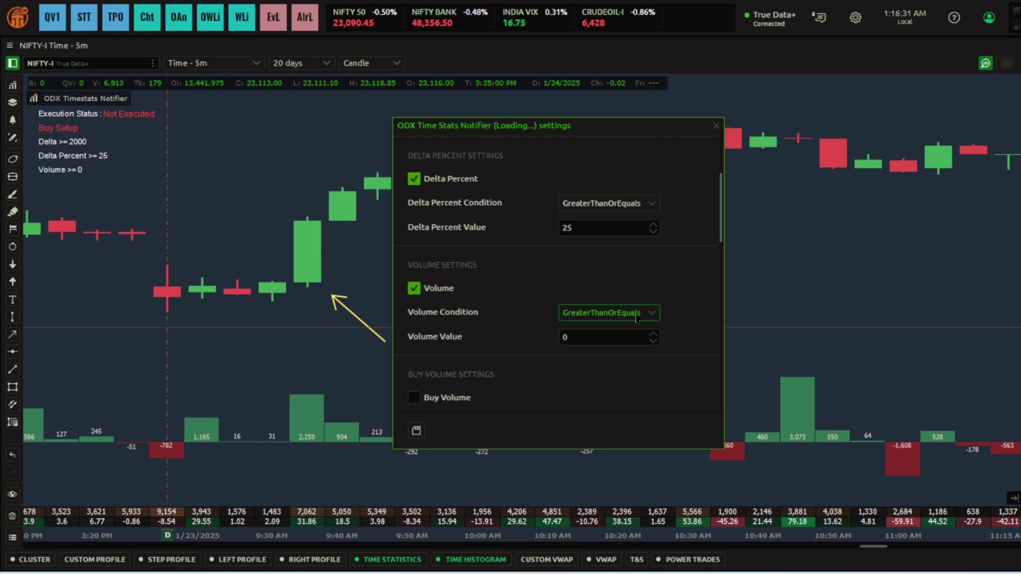
Step: Set the Volume Value to 5000, then scroll down to Additional Settings
click(612, 341)
key(BackSpace)
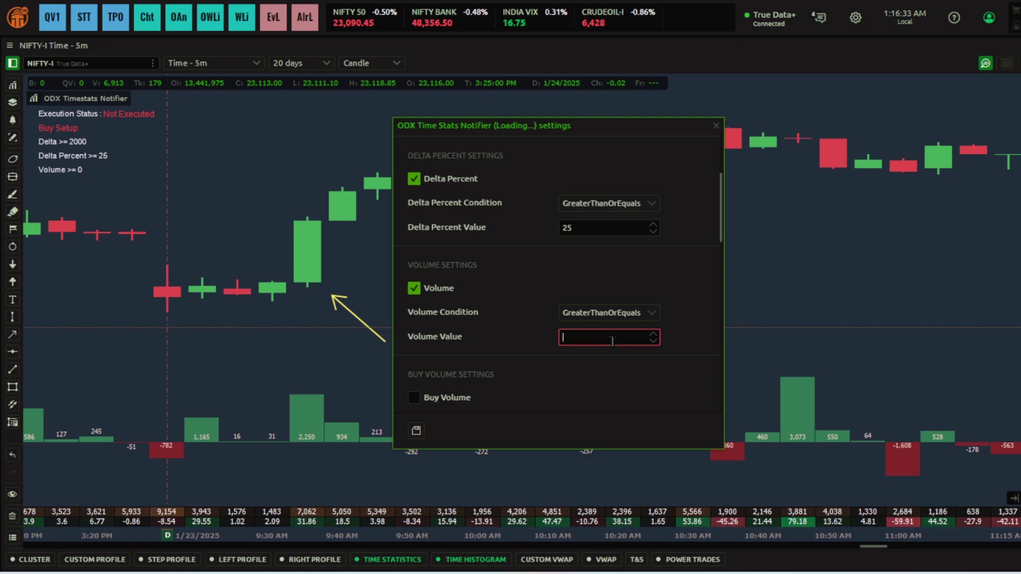
text(5000)
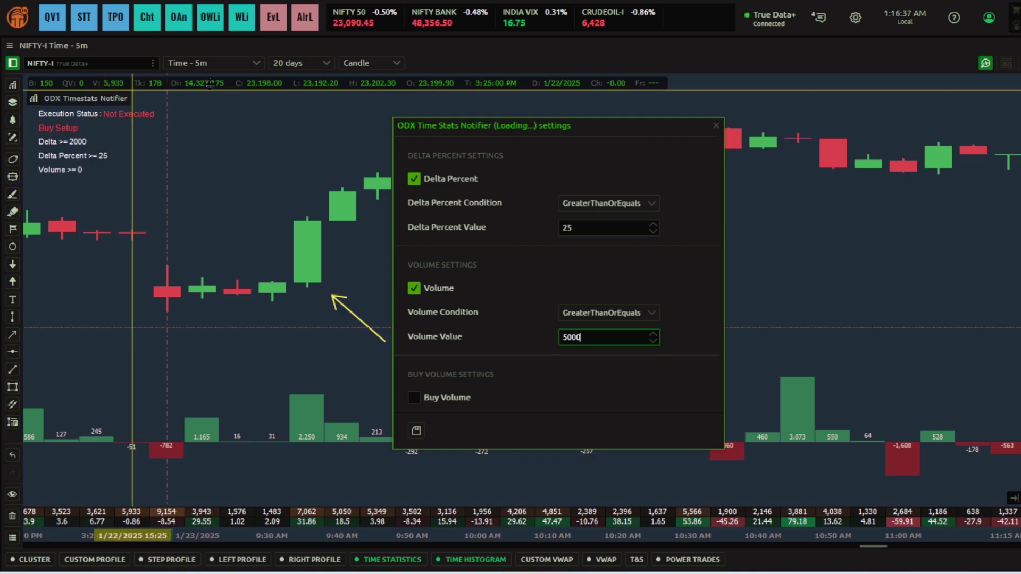
click(673, 265)
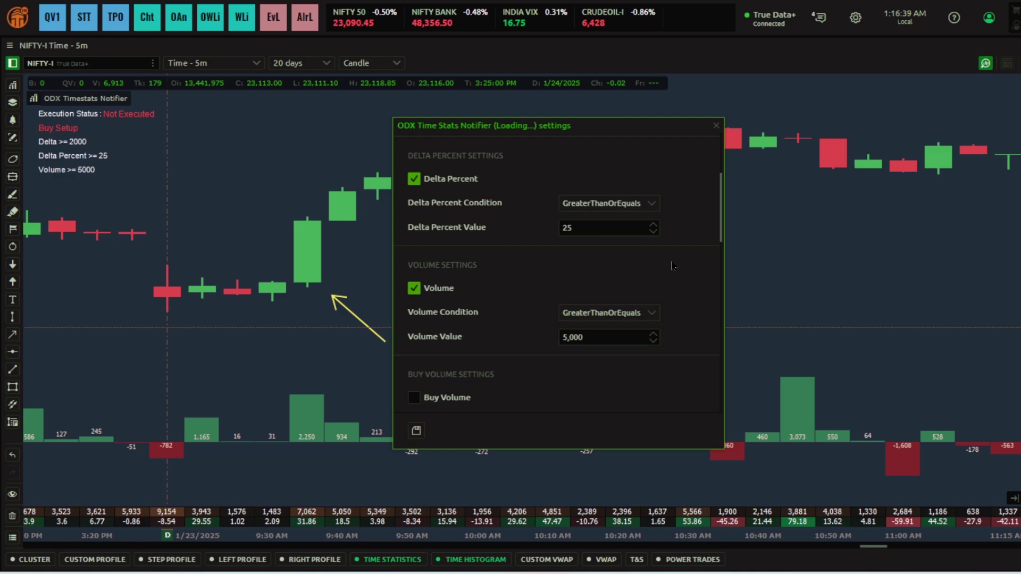
drag(725, 255, 723, 359)
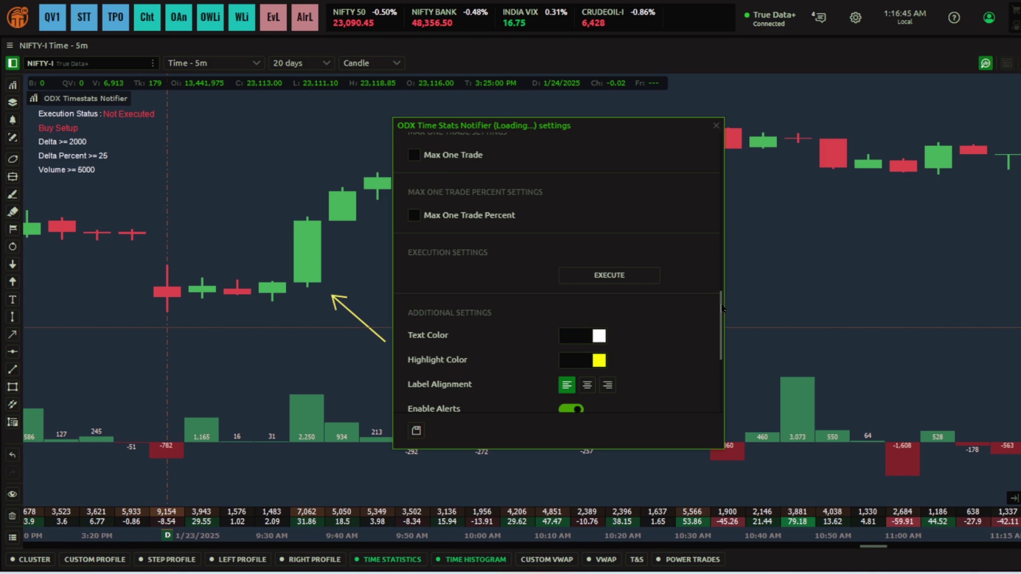
drag(722, 308, 722, 316)
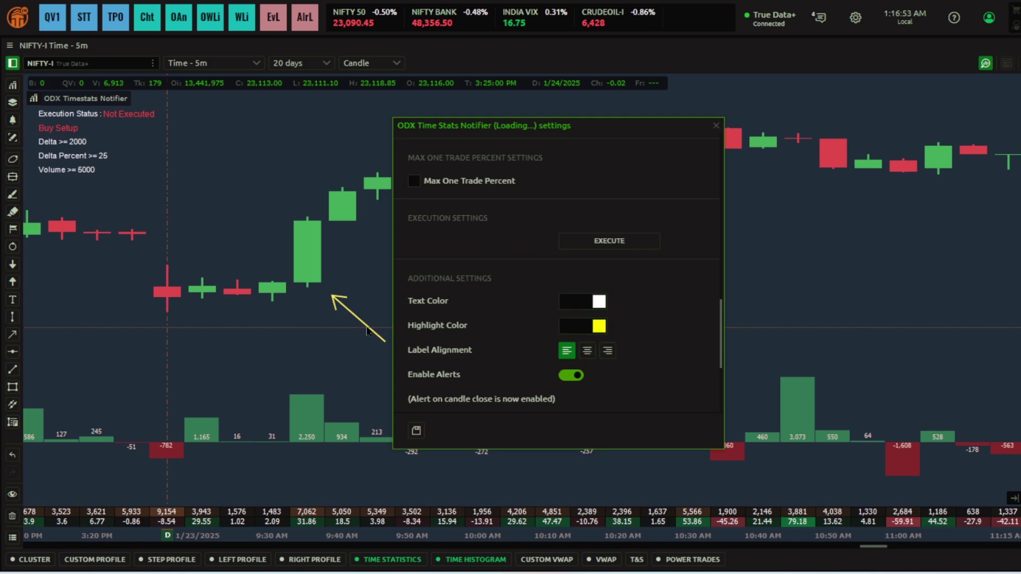
Step: Make the highlight colour blue and align the notifier label to the right
click(599, 327)
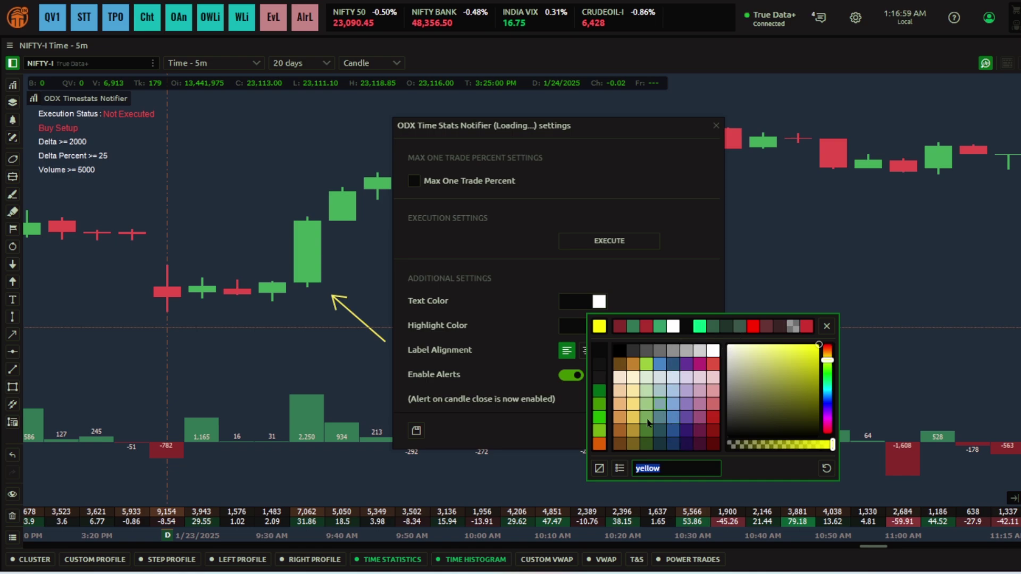
text(blue)
key(Return)
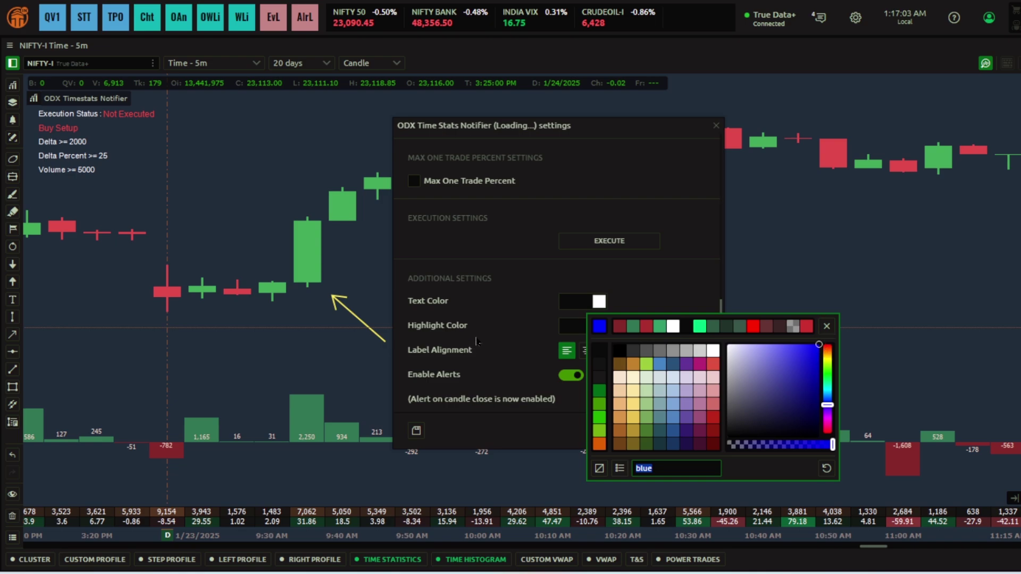
mouse_move(812, 354)
mouse_down()
mouse_move(797, 396)
mouse_move(803, 354)
mouse_up()
click(826, 326)
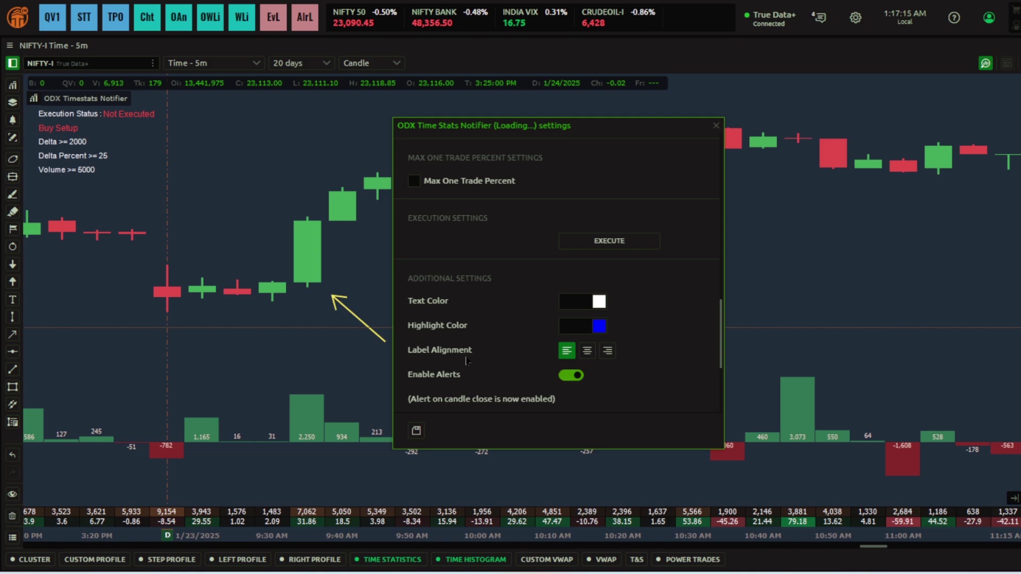
click(607, 350)
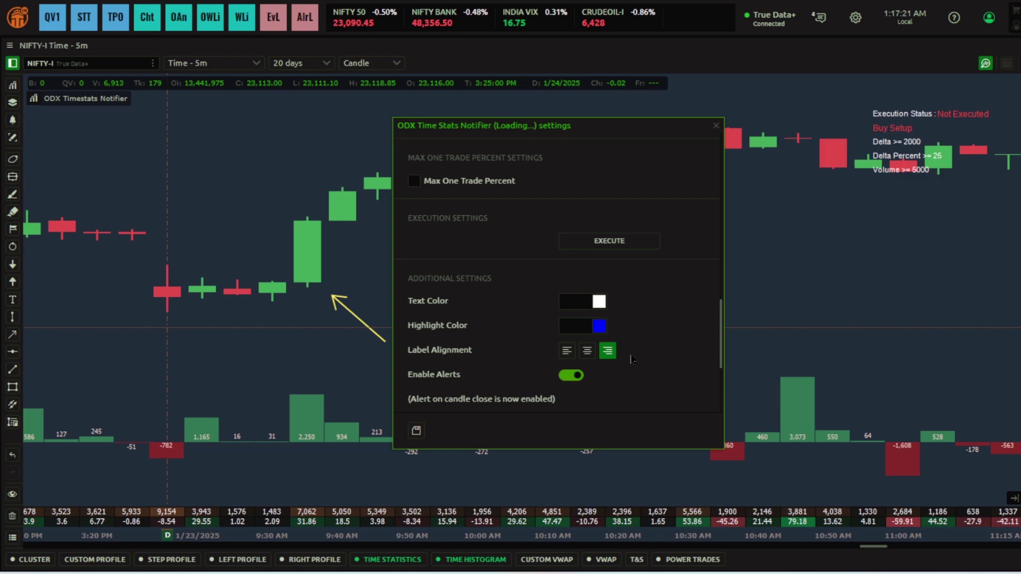
scroll(721, 312, down, 1)
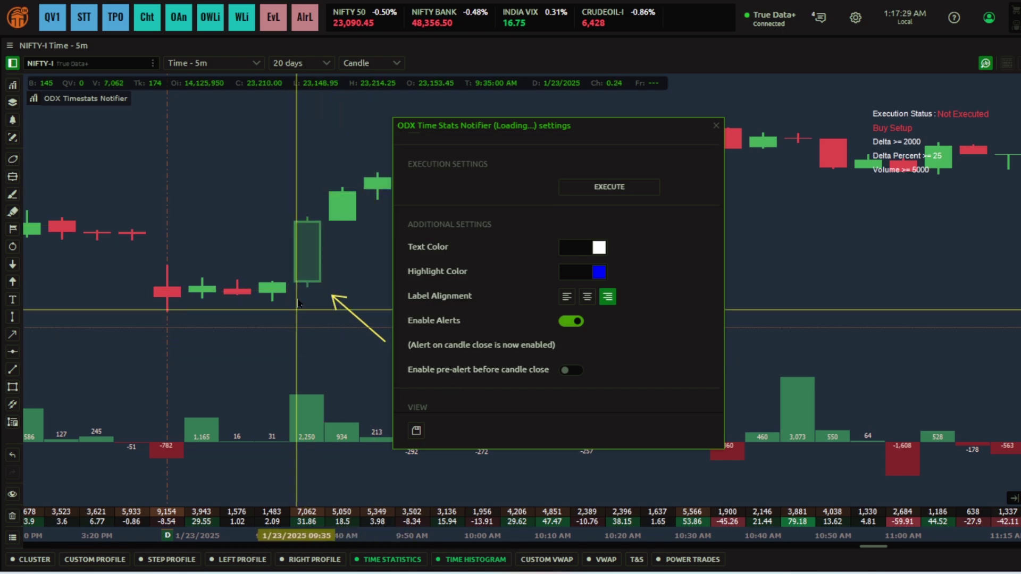
click(572, 370)
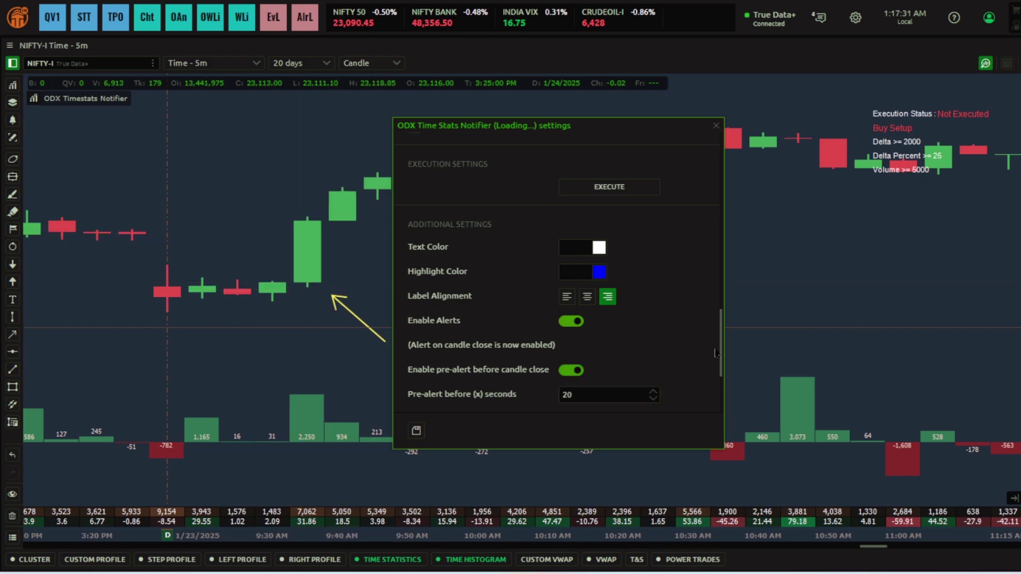
scroll(691, 355, down, 1)
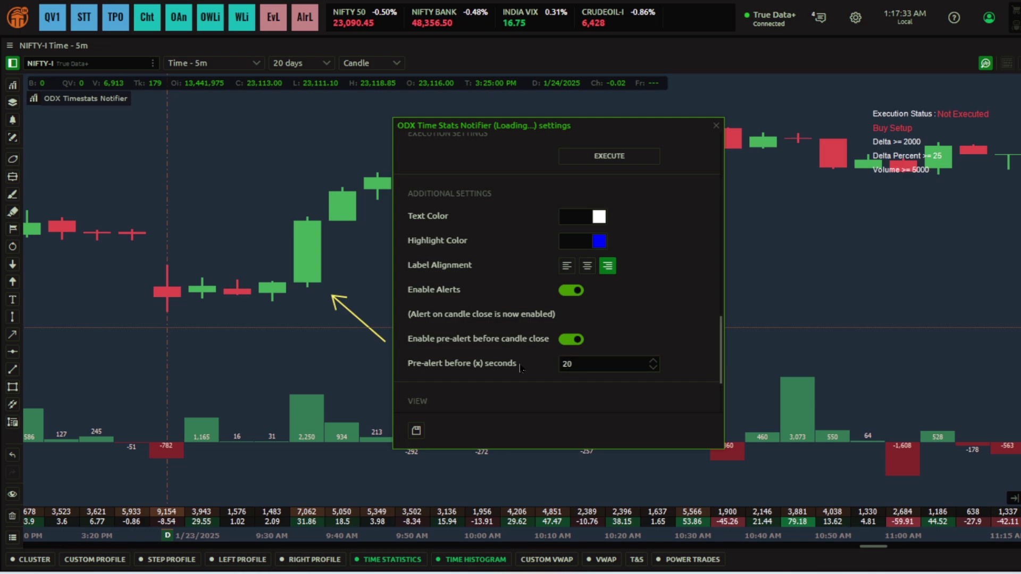
click(569, 370)
click(570, 340)
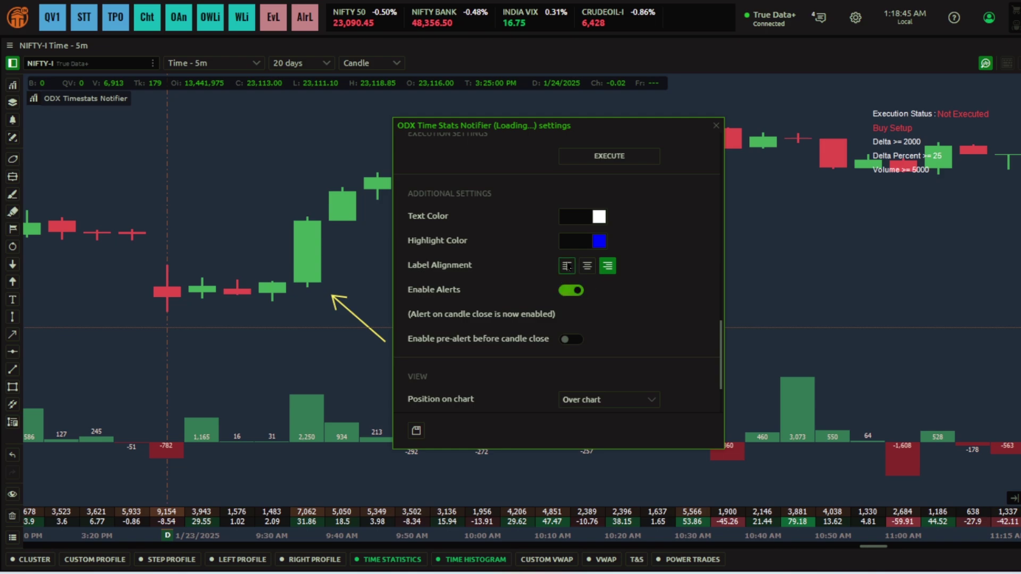
click(855, 17)
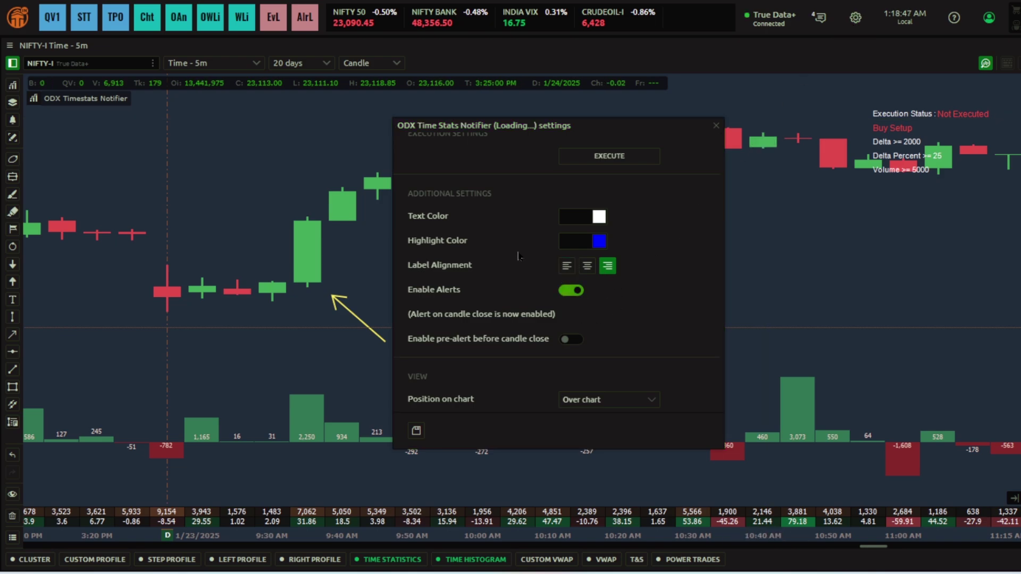
click(368, 340)
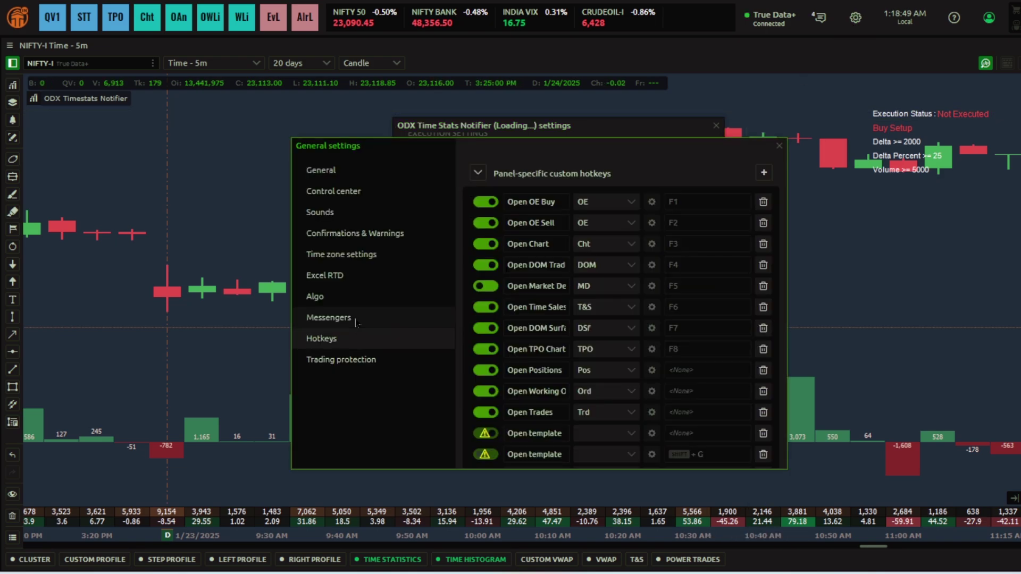
click(447, 317)
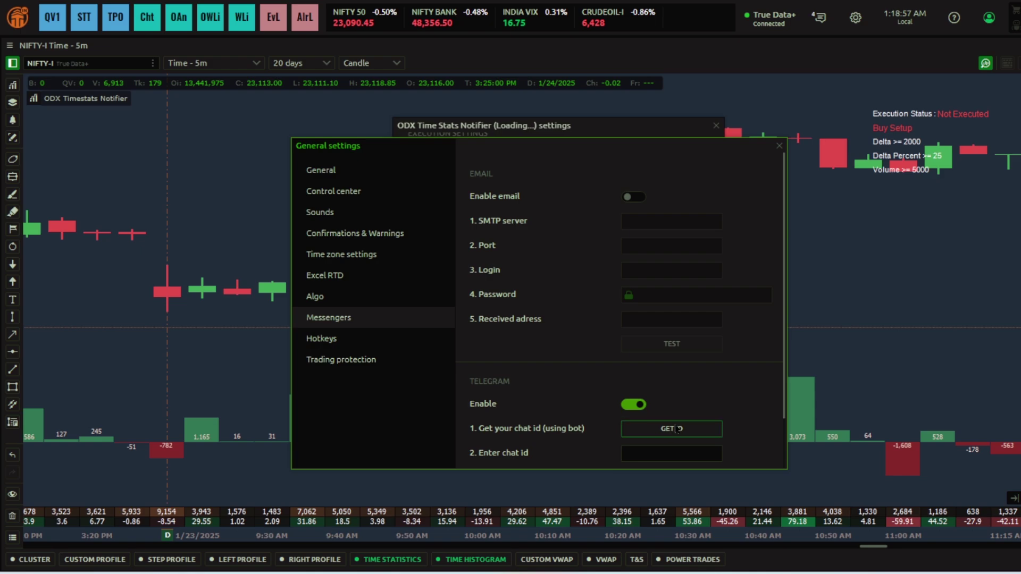
scroll(533, 377, down, 3)
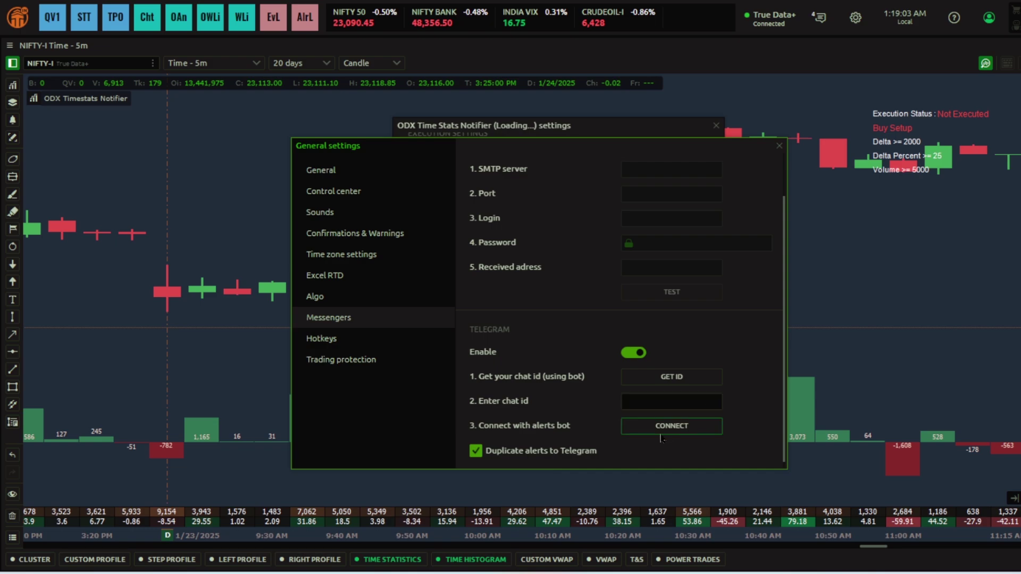
click(779, 146)
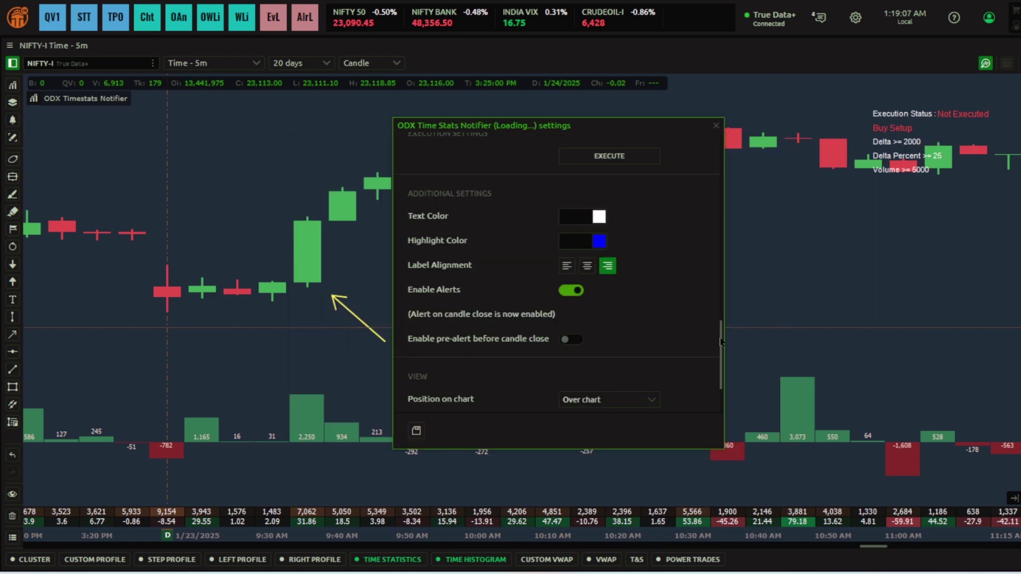
Step: Close the notifier settings to reveal the blue-boxed Buy Setup candles
scroll(720, 340, up, 5)
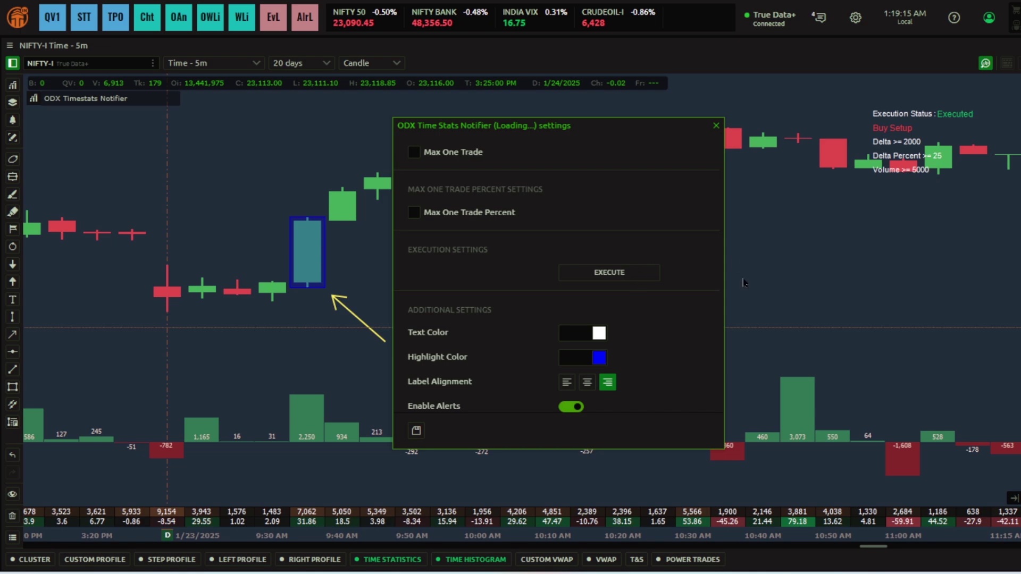
click(715, 126)
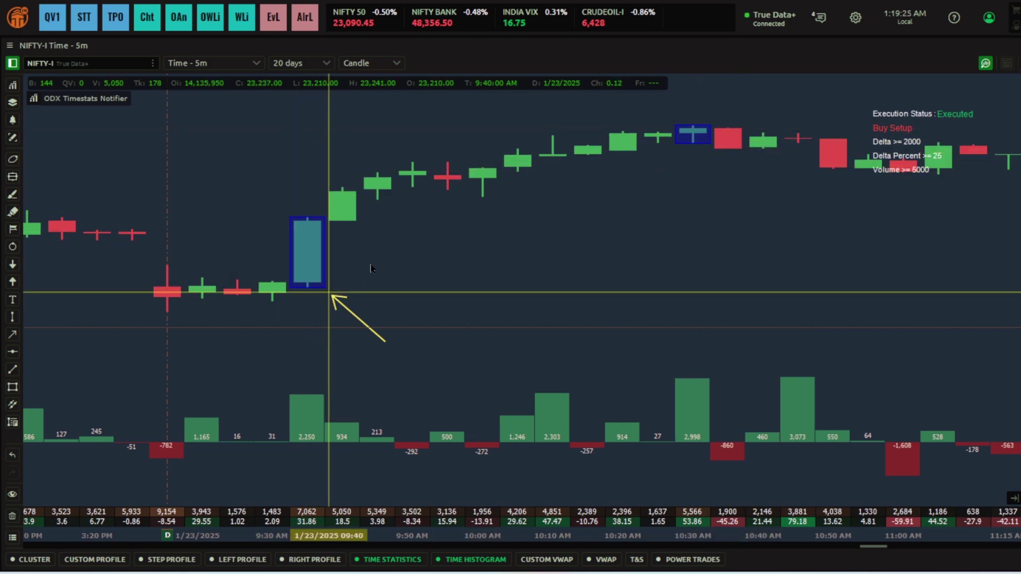
Step: Pan and zoom across the chart's candles, then reopen the ODX Timestats Notifier settings
drag(411, 272, 446, 314)
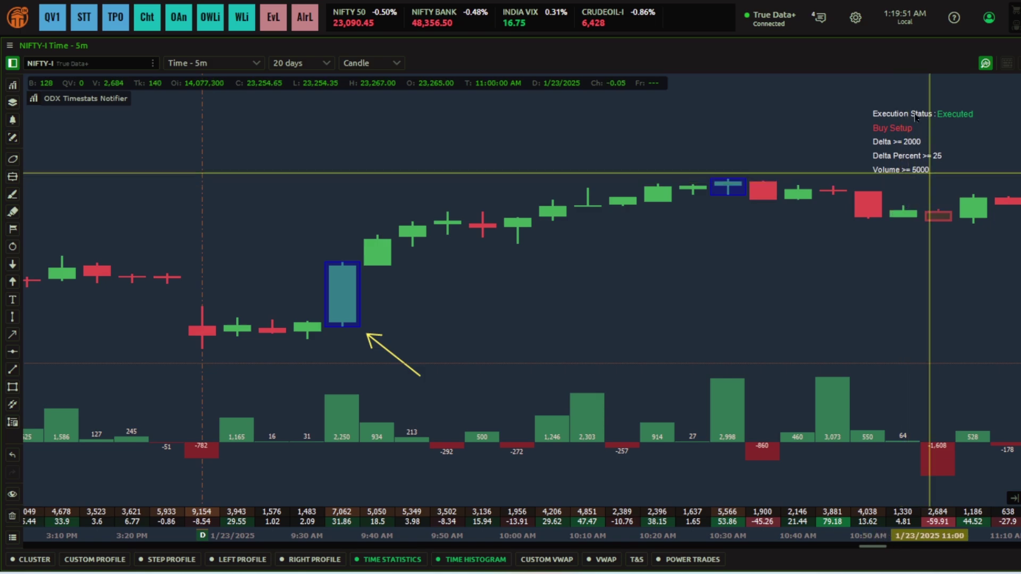
scroll(900, 135, down, 2)
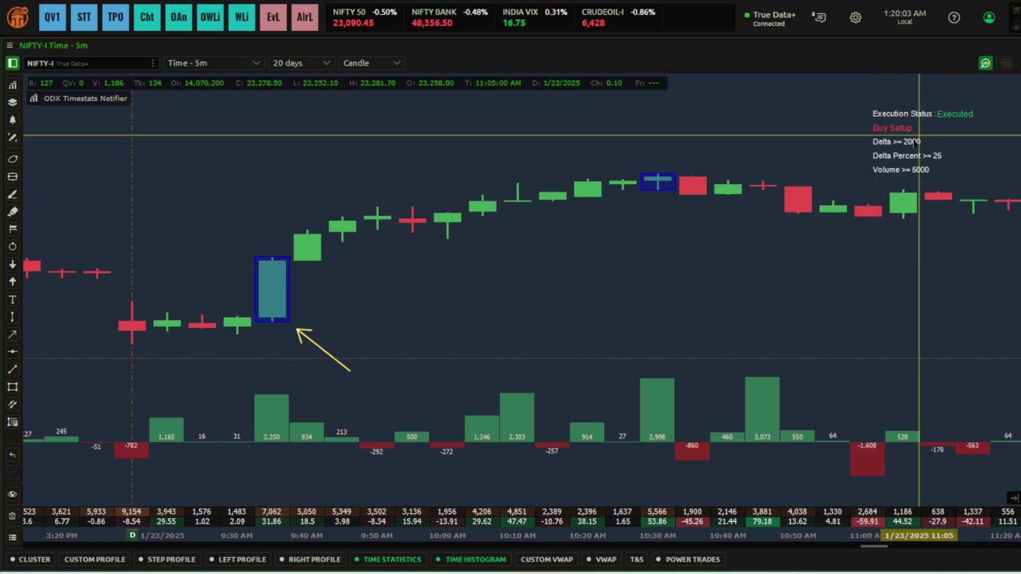
drag(695, 235, 767, 260)
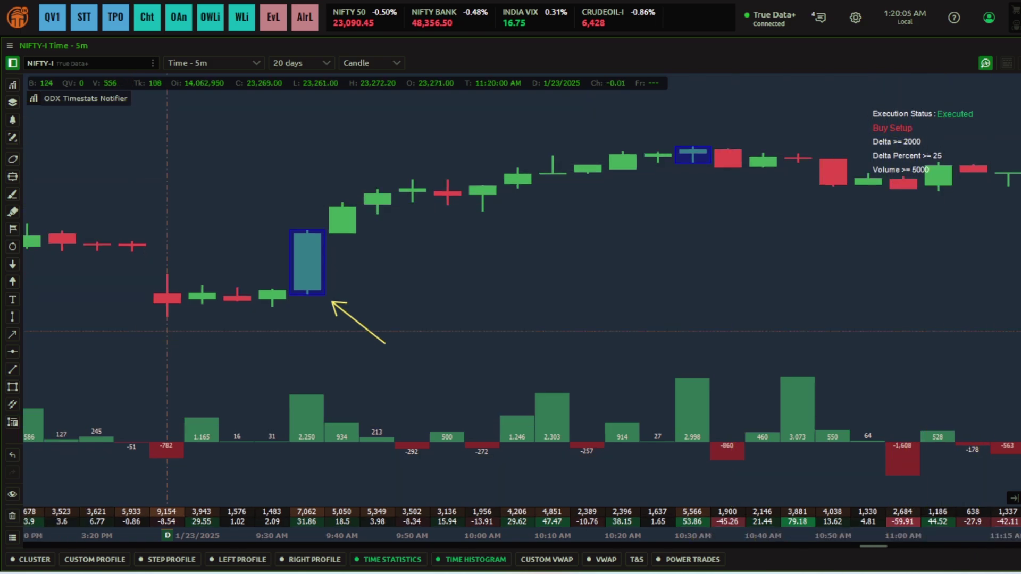
scroll(768, 260, down, 3)
drag(822, 327, 608, 359)
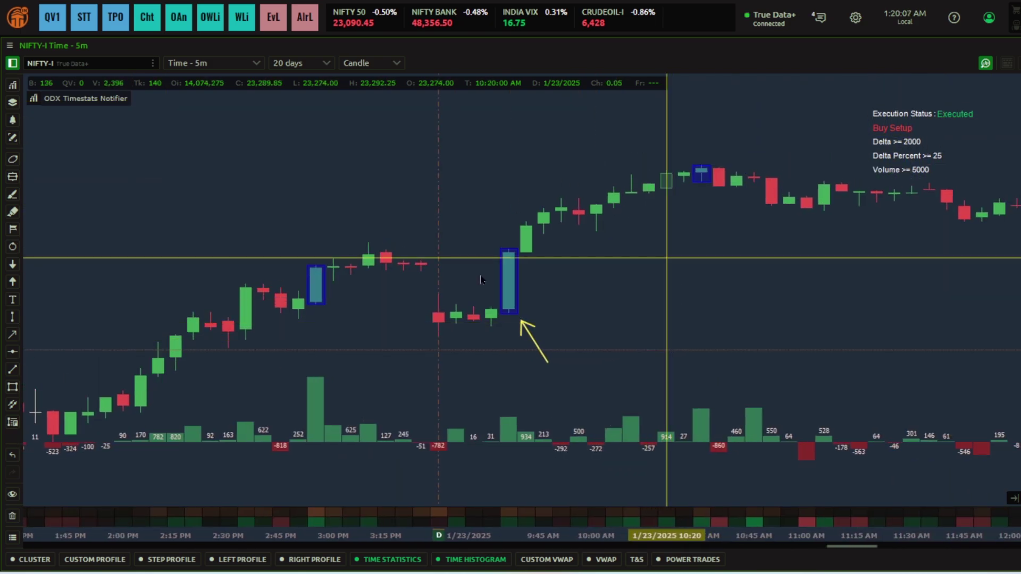
double_click(63, 100)
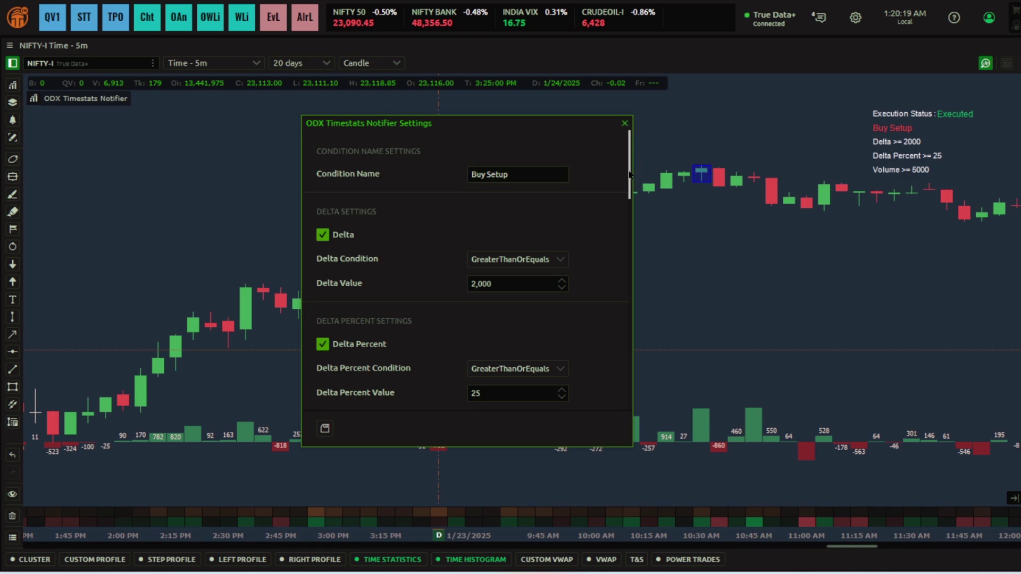
Step: Scroll through the notifier settings and close the dialog again
scroll(363, 211, down, 2)
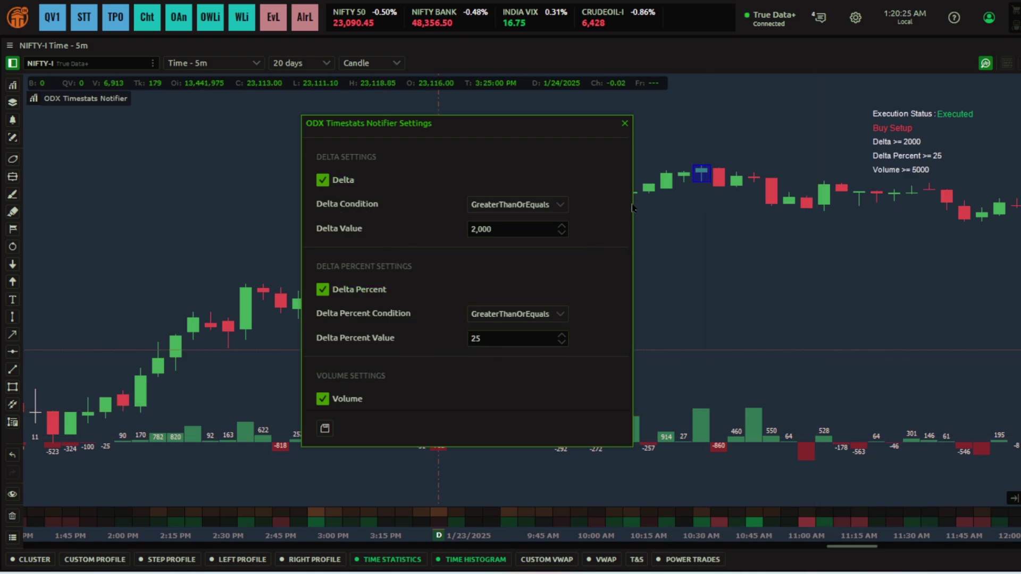
drag(629, 207, 629, 209)
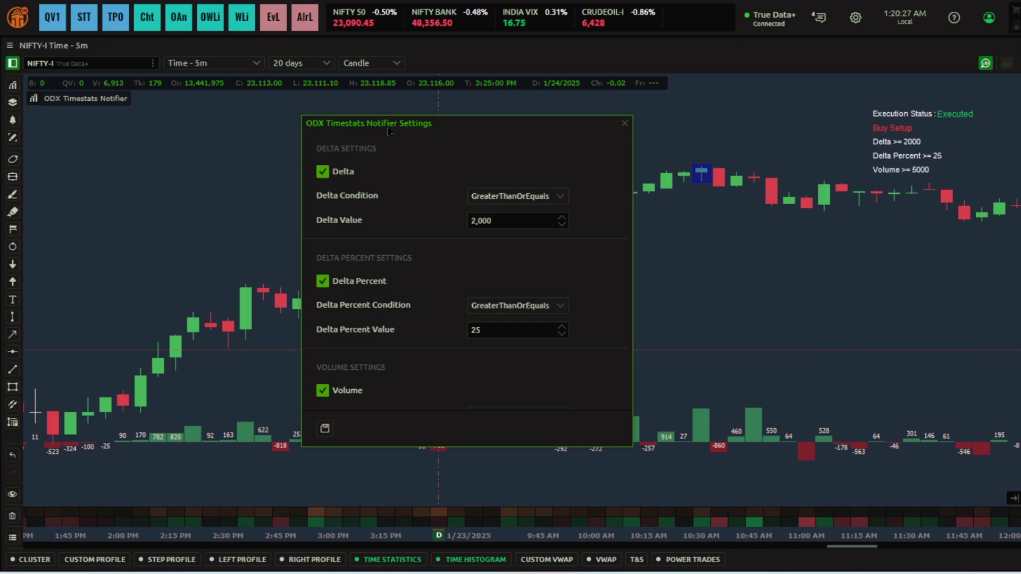
click(625, 124)
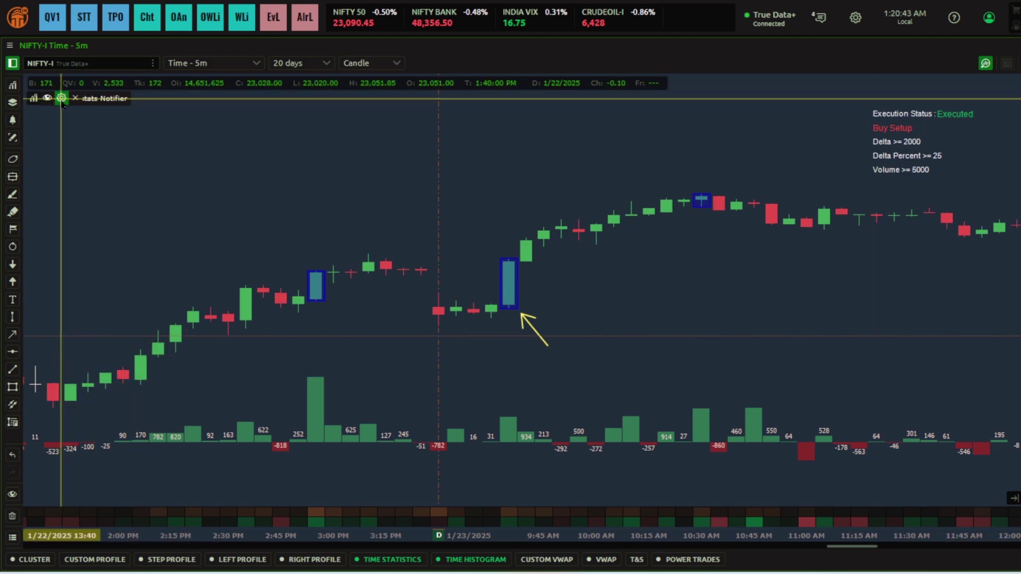
Step: Turn off the Delta and Delta Percent checks in the ODX Timestats Notifier settings
double_click(662, 269)
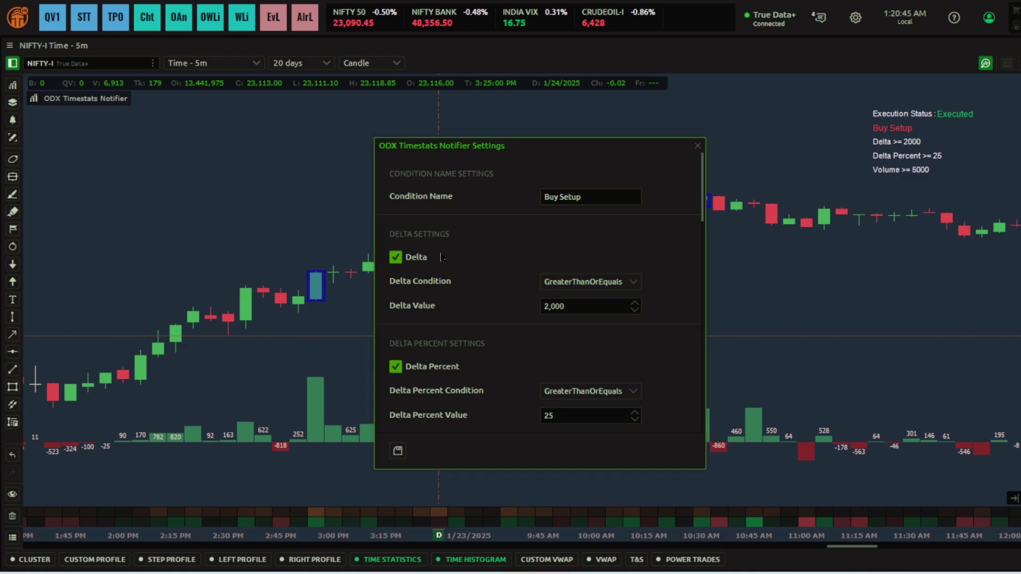
click(403, 370)
click(398, 259)
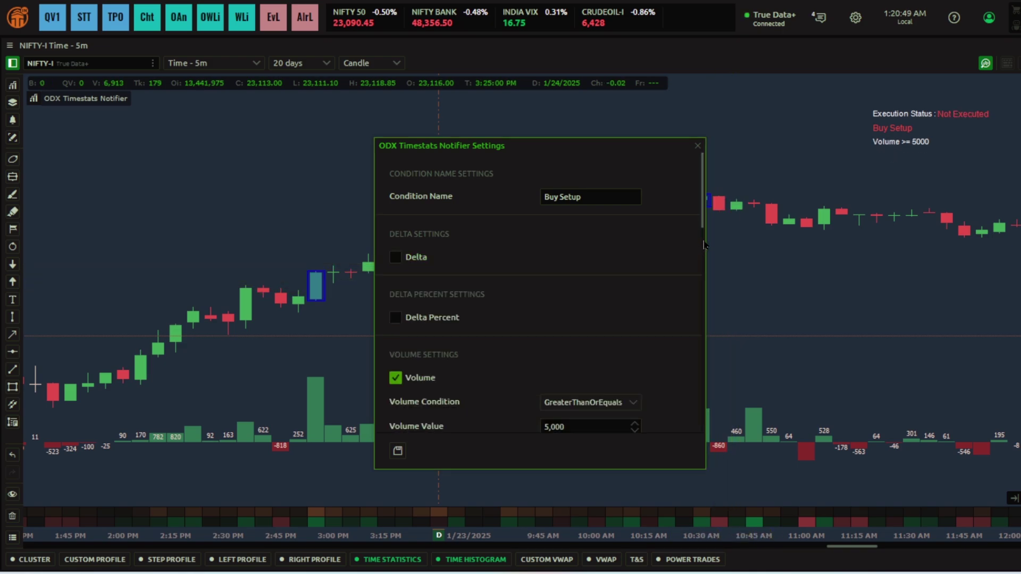
scroll(627, 298, down, 3)
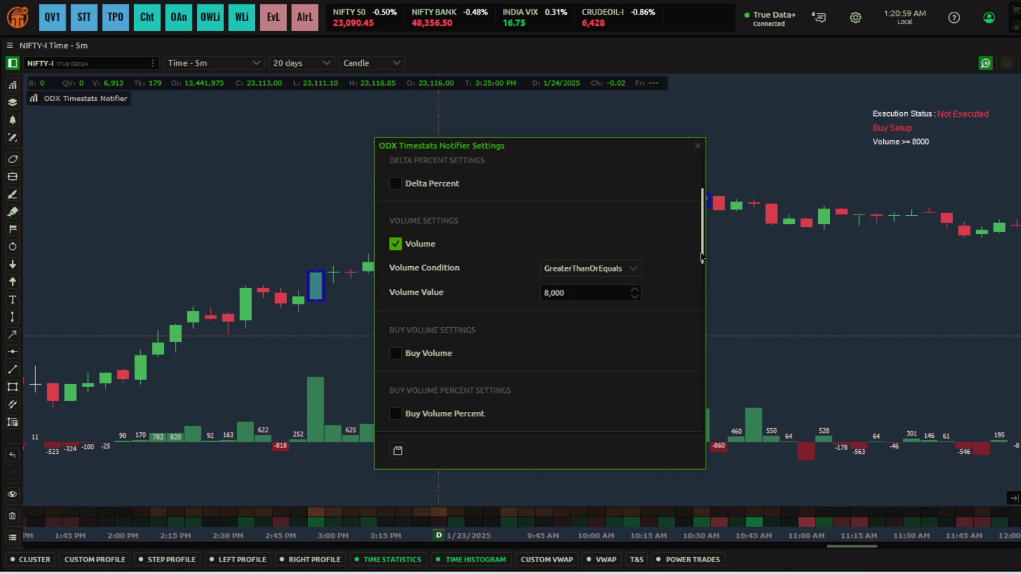
drag(702, 257, 689, 358)
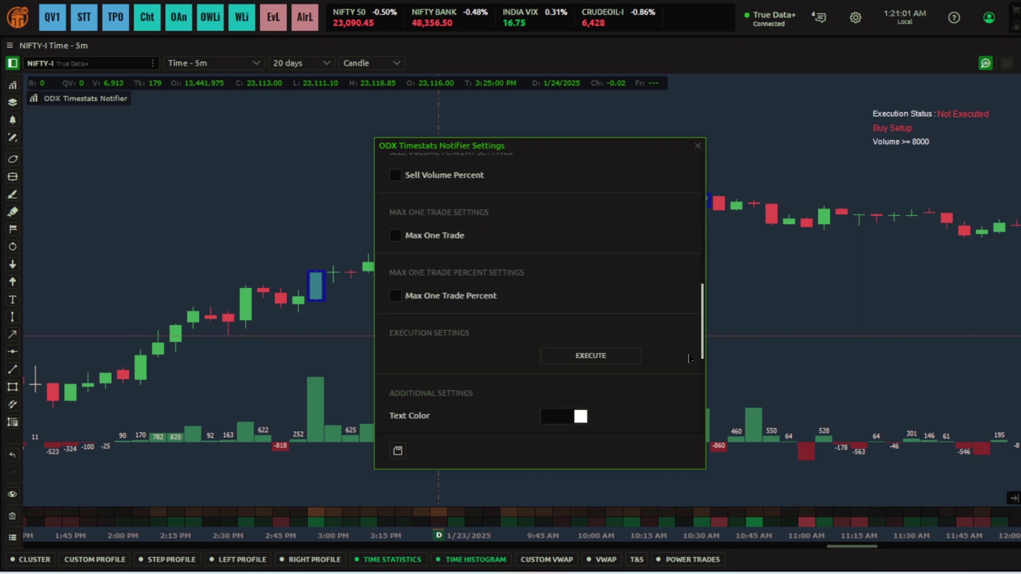
scroll(689, 359, down, 4)
Step: Set the Highlight Color to yellow and execute the Volume-only Buy Setup condition
click(580, 237)
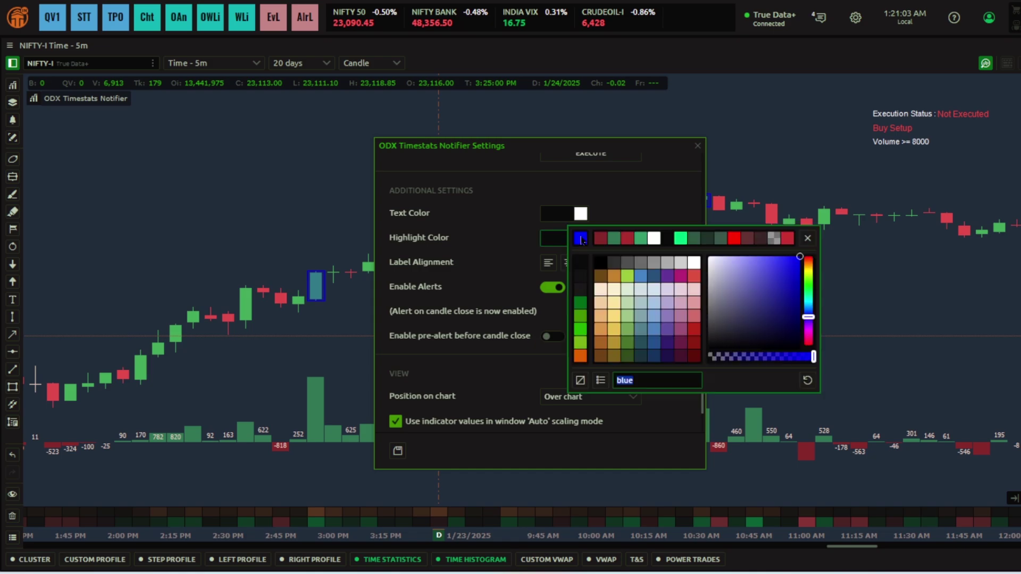
click(614, 291)
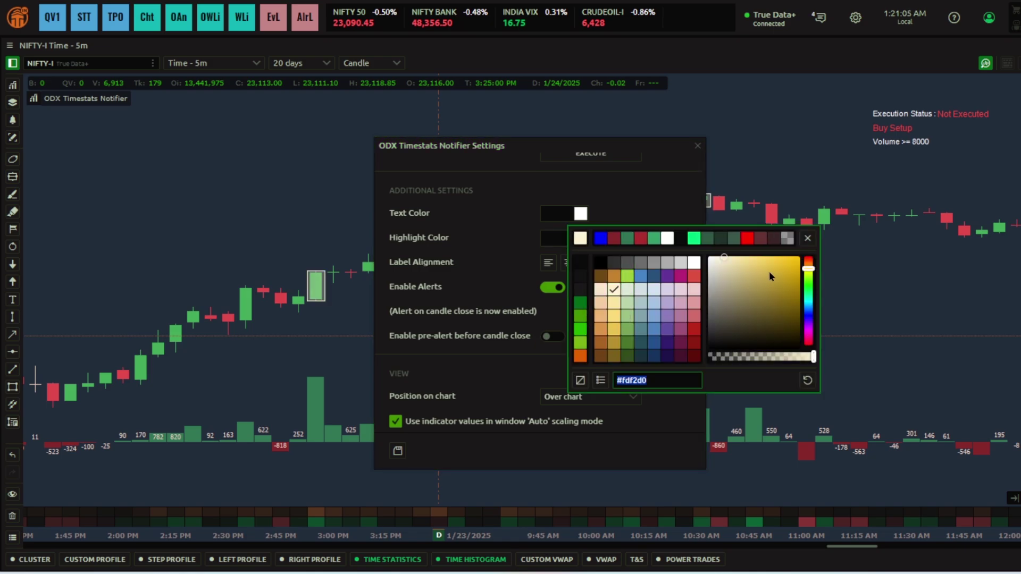
click(768, 271)
click(657, 202)
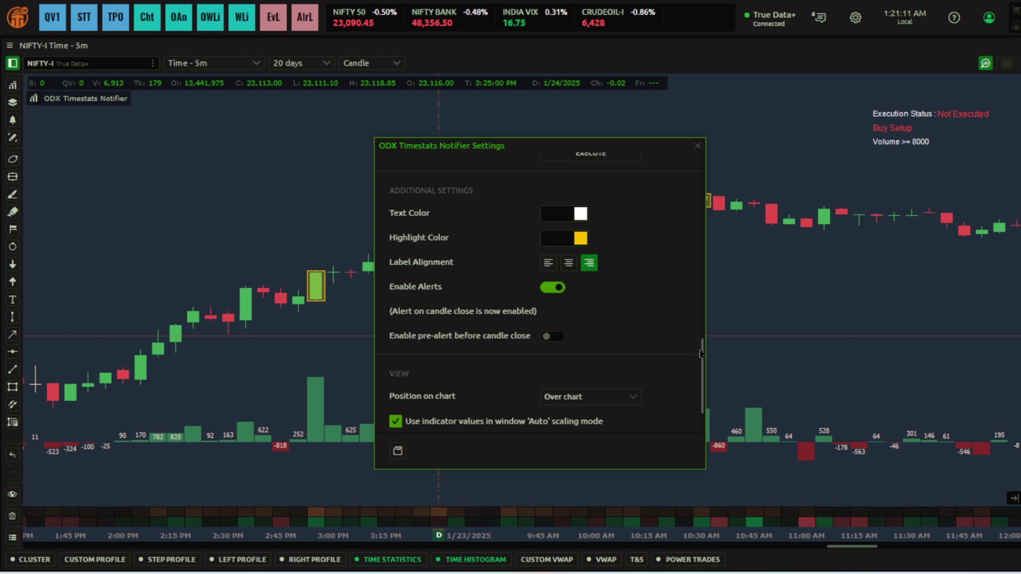
scroll(702, 344, up, 3)
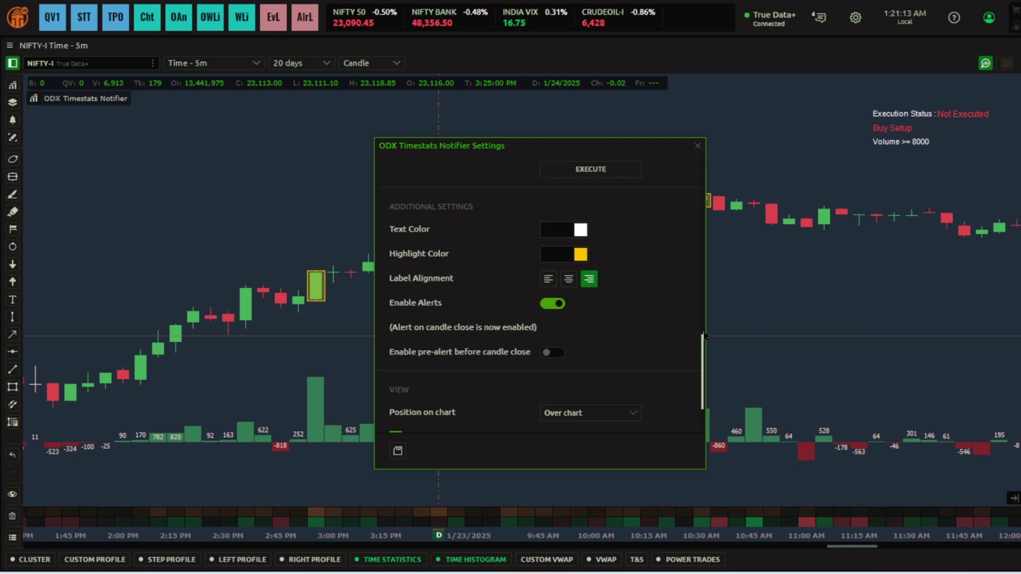
click(617, 239)
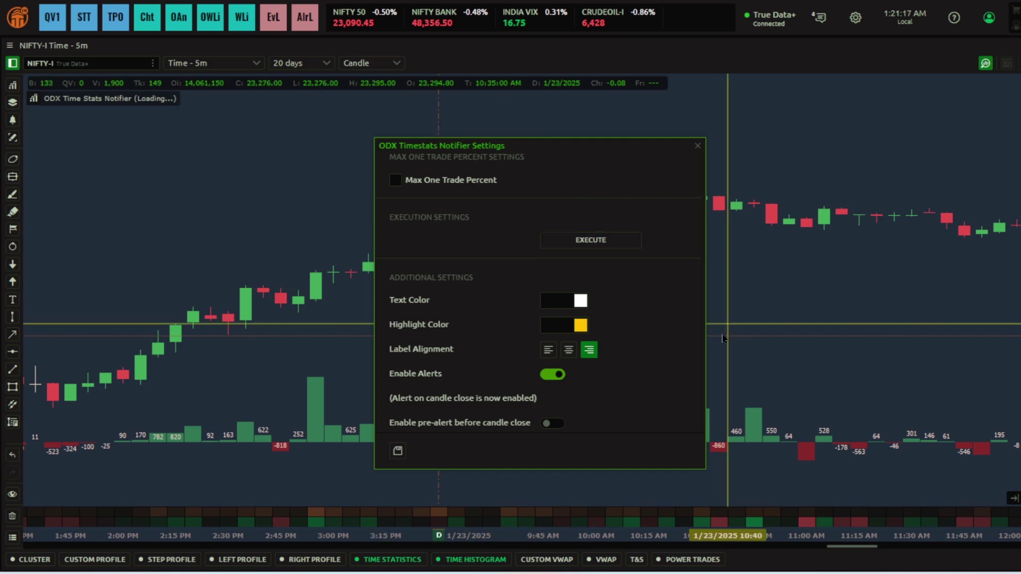
drag(702, 336, 701, 175)
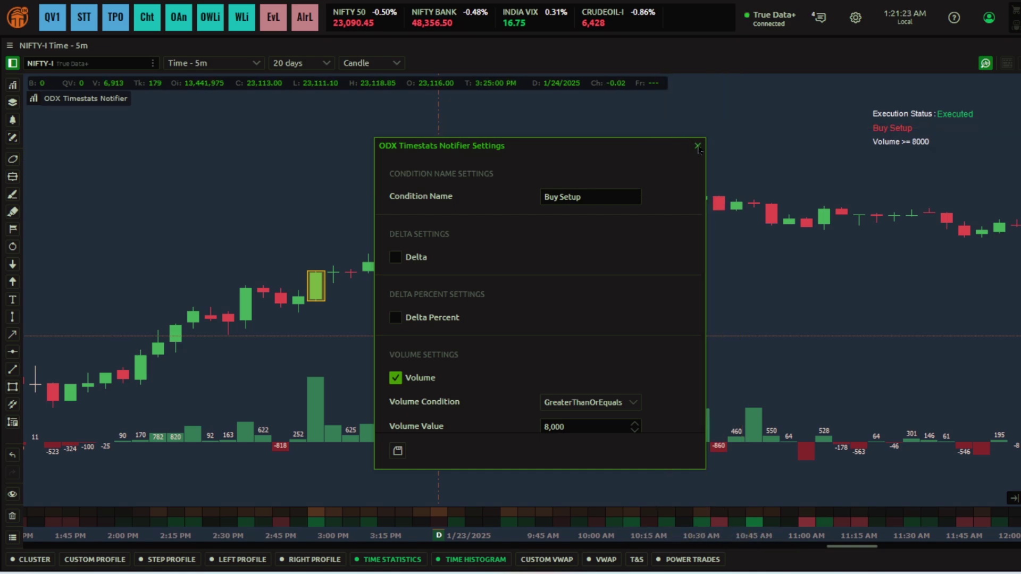
Step: Close the notifier settings, glance at the chart's Hotkeys settings, and close them unchanged
click(697, 147)
right_click(626, 157)
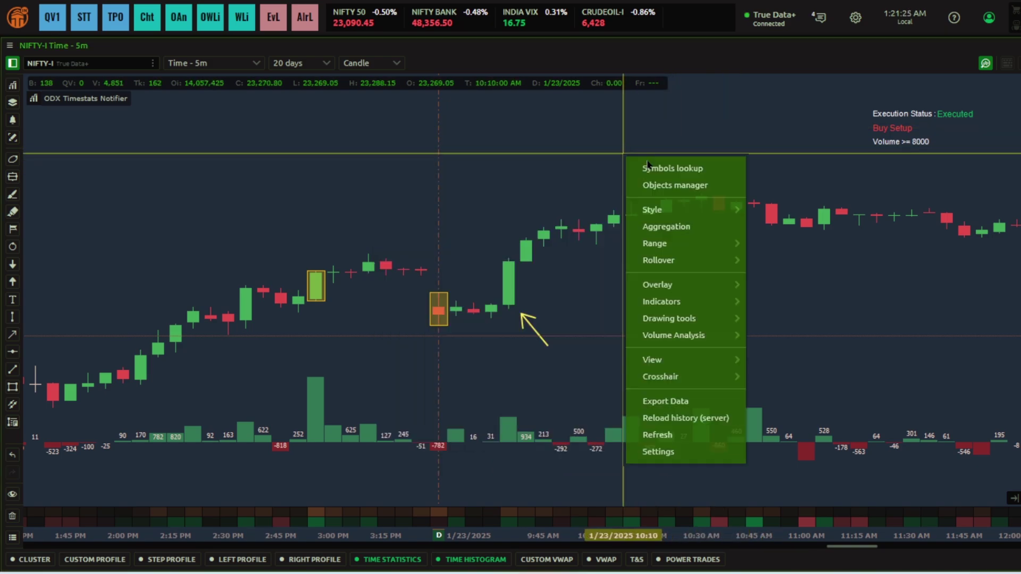
click(683, 460)
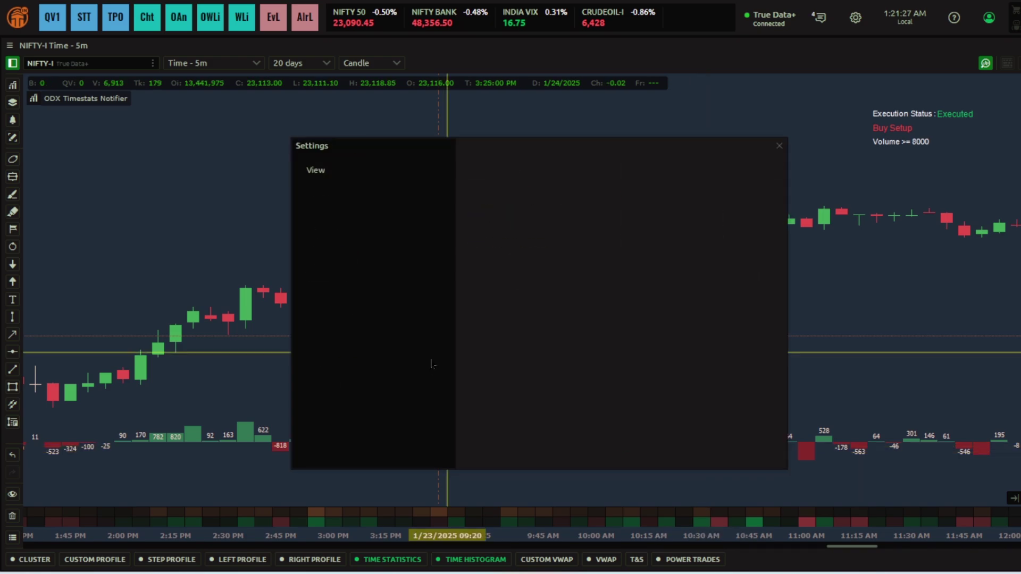
click(382, 390)
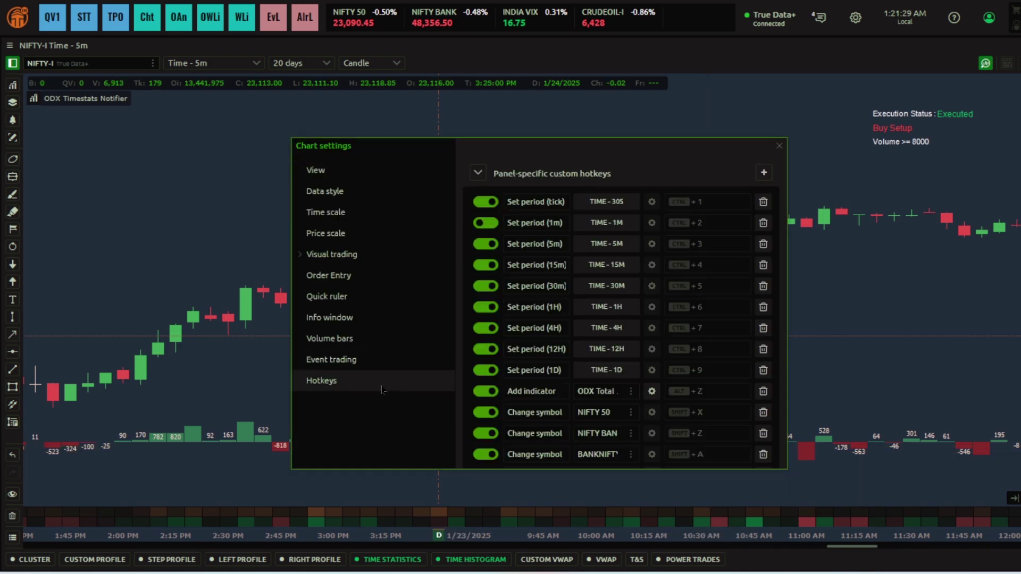
click(763, 172)
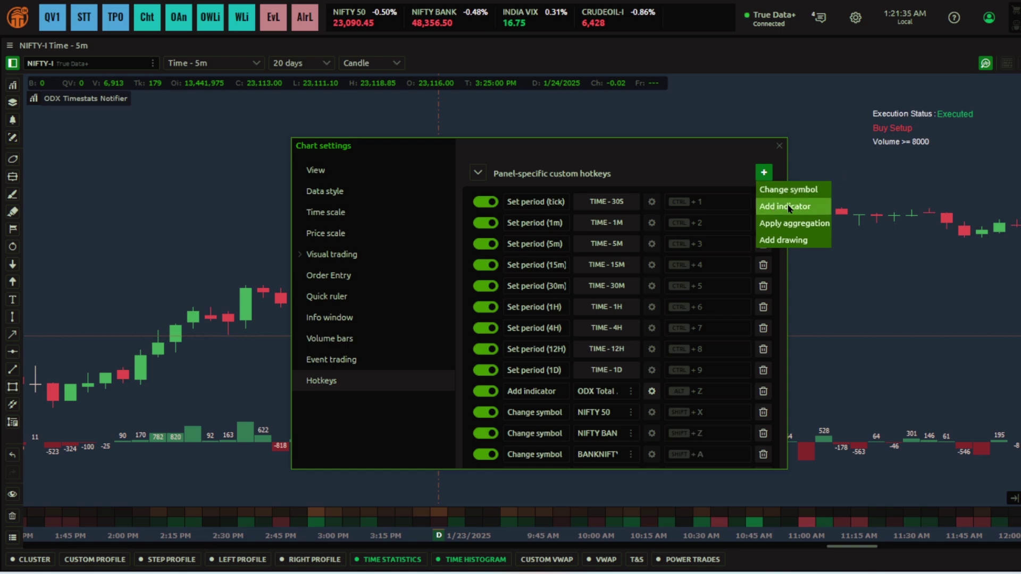
click(779, 146)
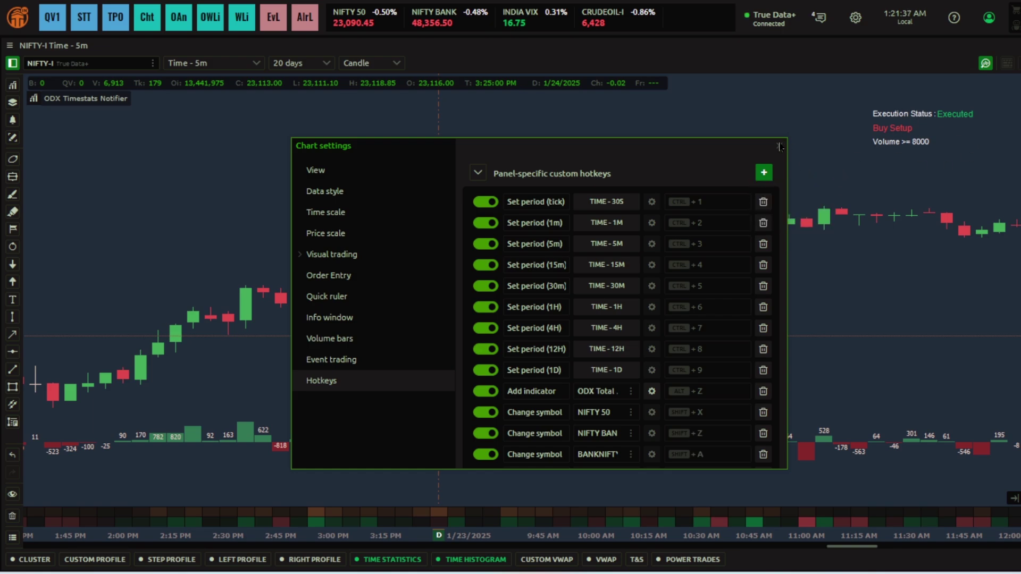
click(779, 145)
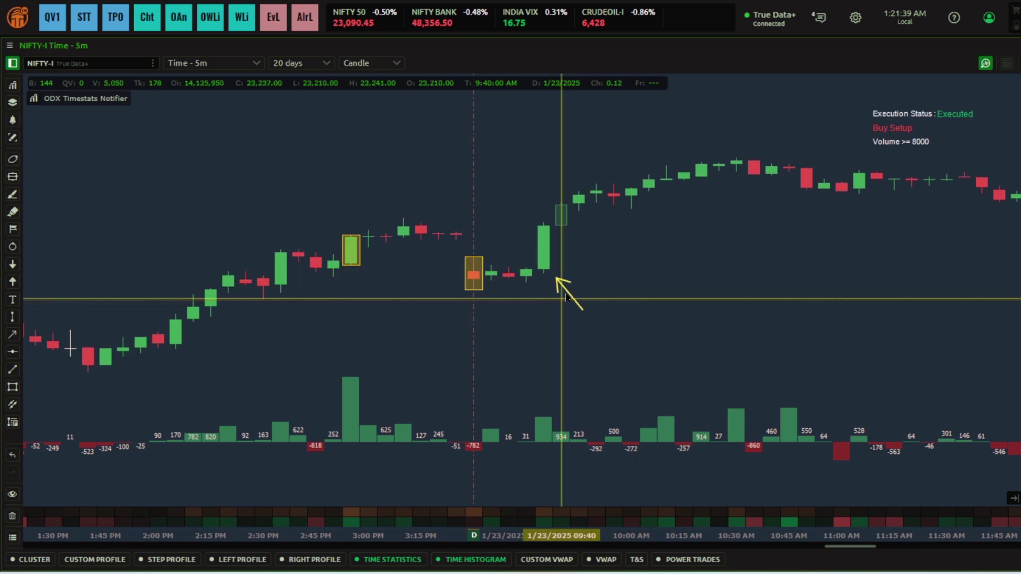
Step: Zoom and pan the chart to show the 1/22 and 1/23 candles
mouse_move(570, 303)
mouse_down()
mouse_move(508, 313)
mouse_move(730, 269)
mouse_up()
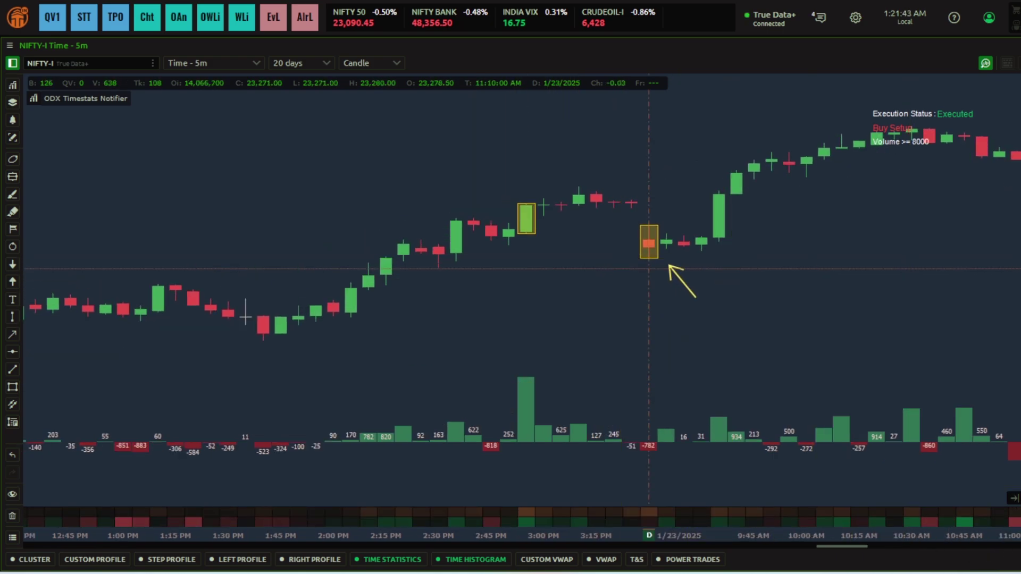
scroll(245, 317, up, 3)
scroll(440, 516, up, 3)
scroll(441, 516, left, 5)
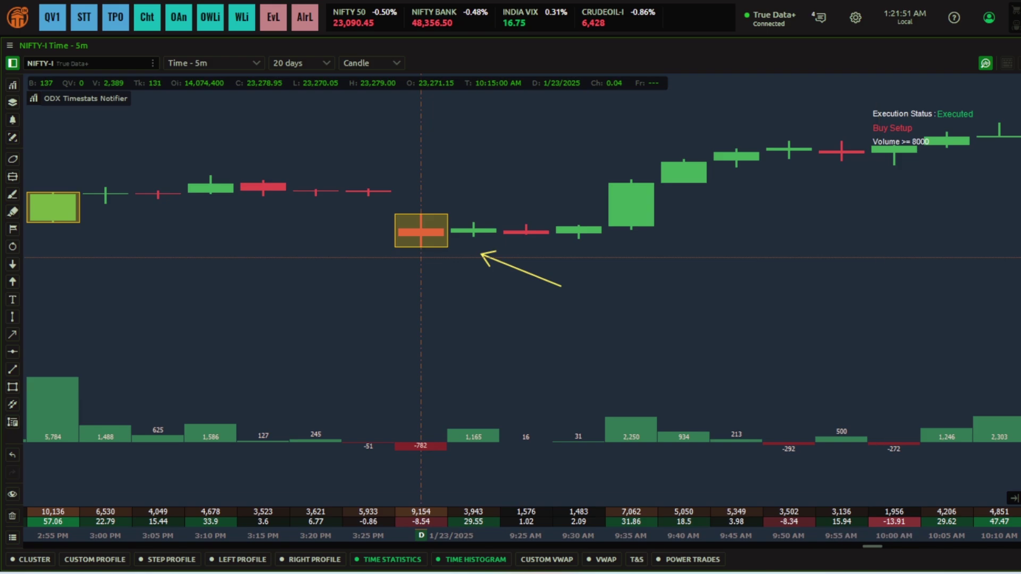
scroll(420, 232, down, 3)
drag(486, 369, 645, 387)
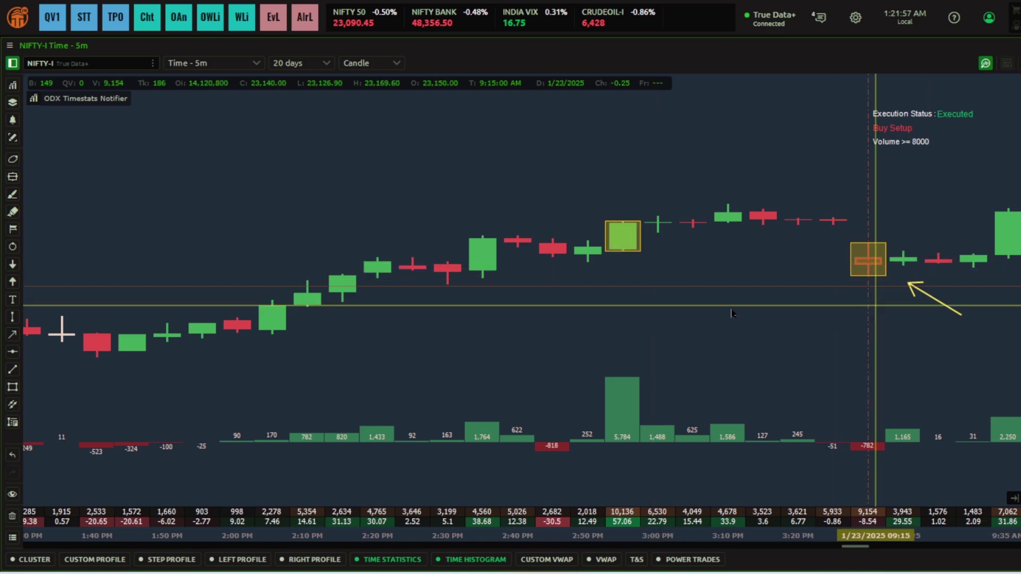
drag(840, 306, 700, 305)
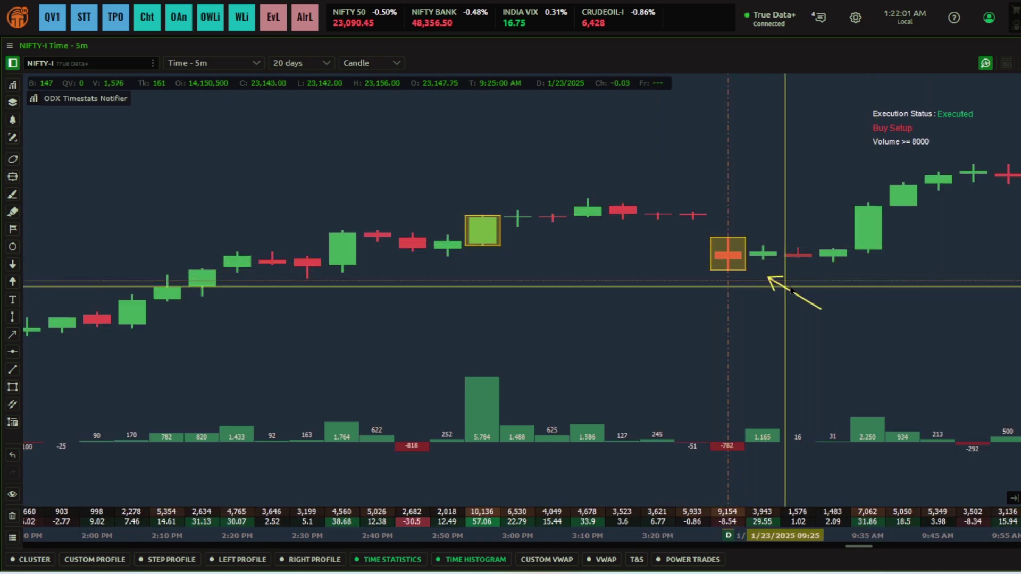
Step: Place the yellow arrow on the highlighted 1/22 3:00 PM candle, then zoom out across several days
mouse_move(757, 282)
mouse_down()
mouse_move(595, 286)
mouse_move(472, 269)
mouse_up()
click(647, 336)
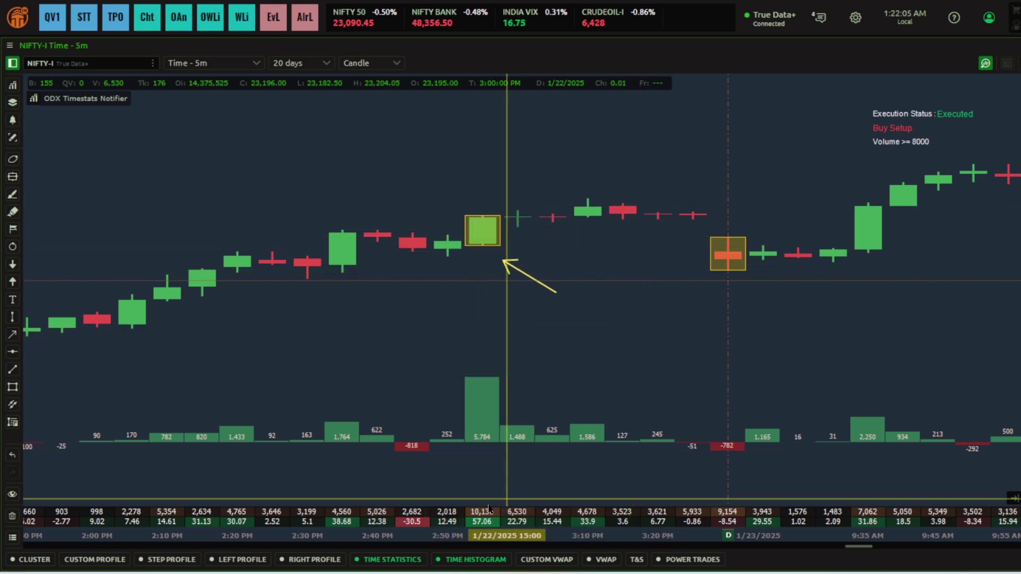
scroll(783, 407, down, 10)
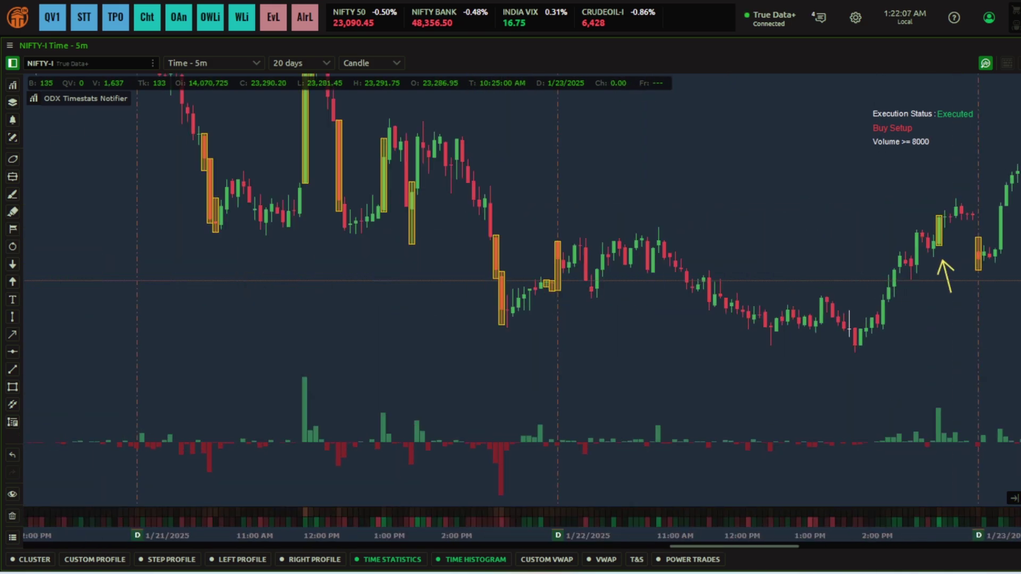
drag(784, 407, 864, 243)
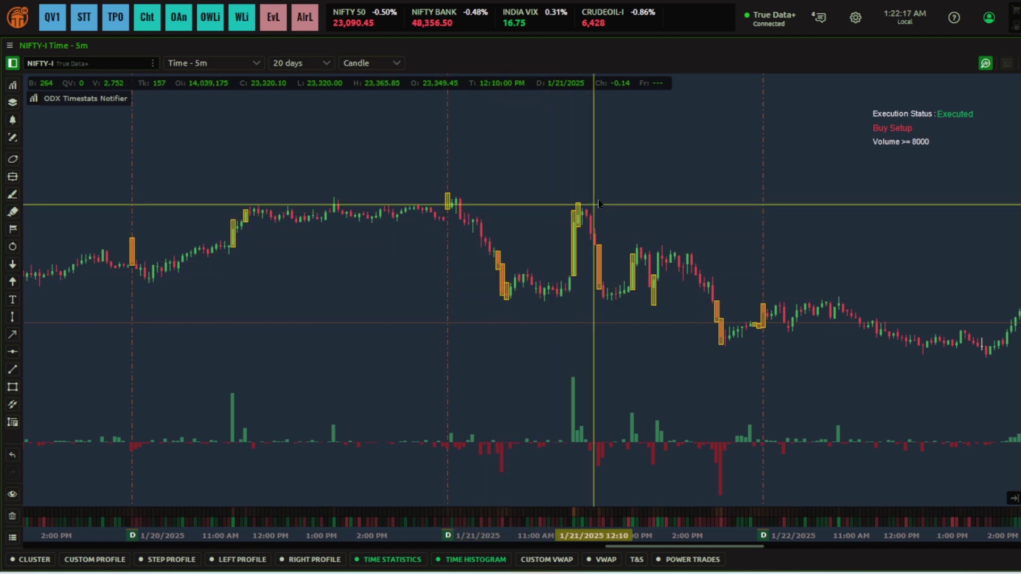
scroll(324, 259, left, 5)
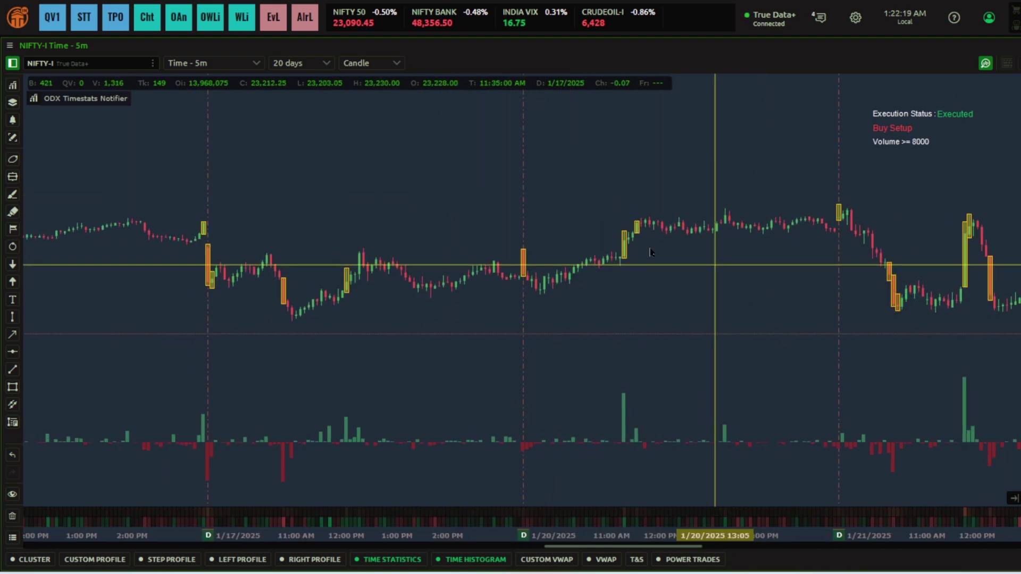
scroll(306, 233, right, 4)
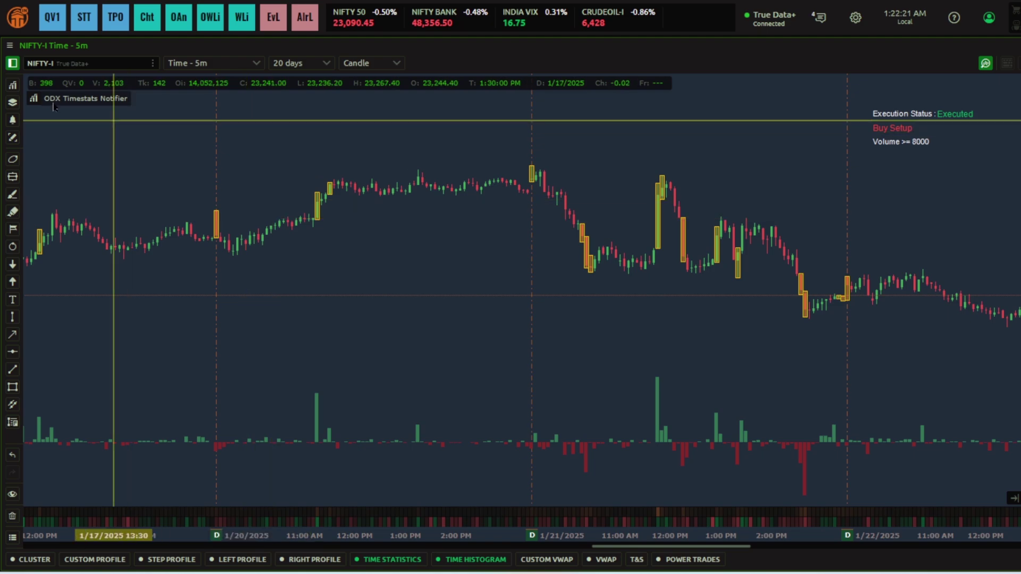
Step: Re-enable the Delta condition and enter Delta From 25 and To 40
double_click(540, 258)
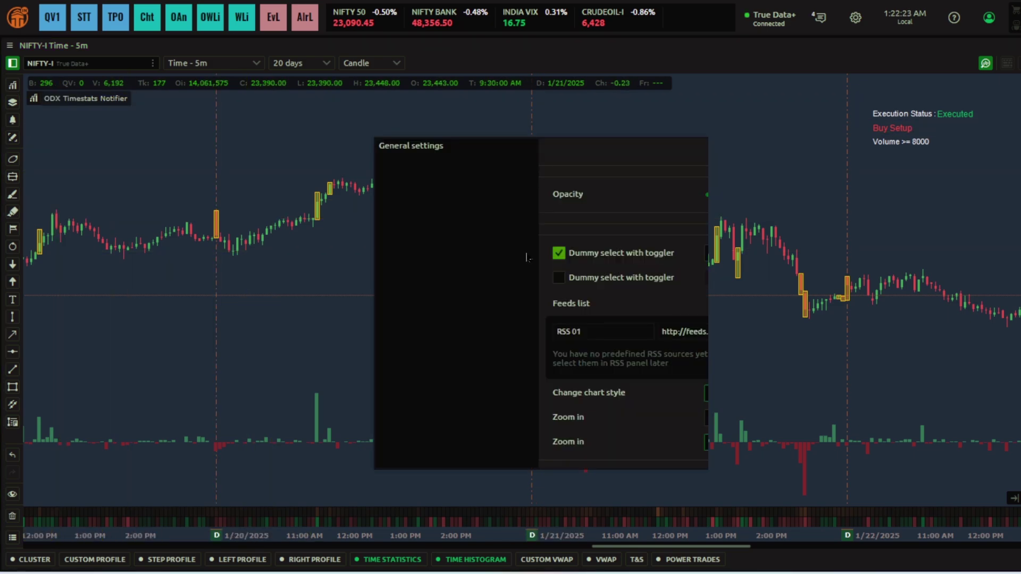
click(396, 258)
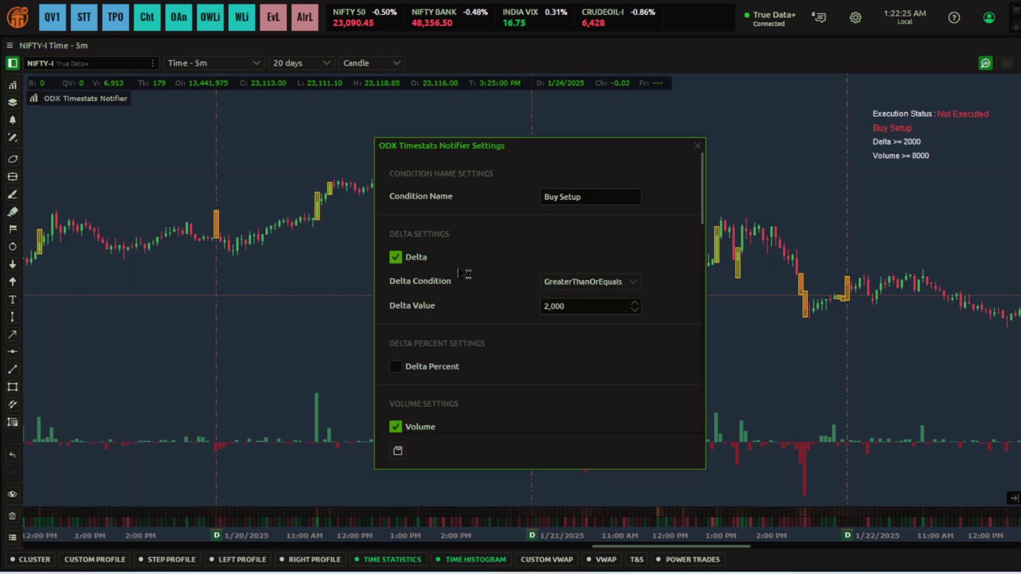
click(627, 282)
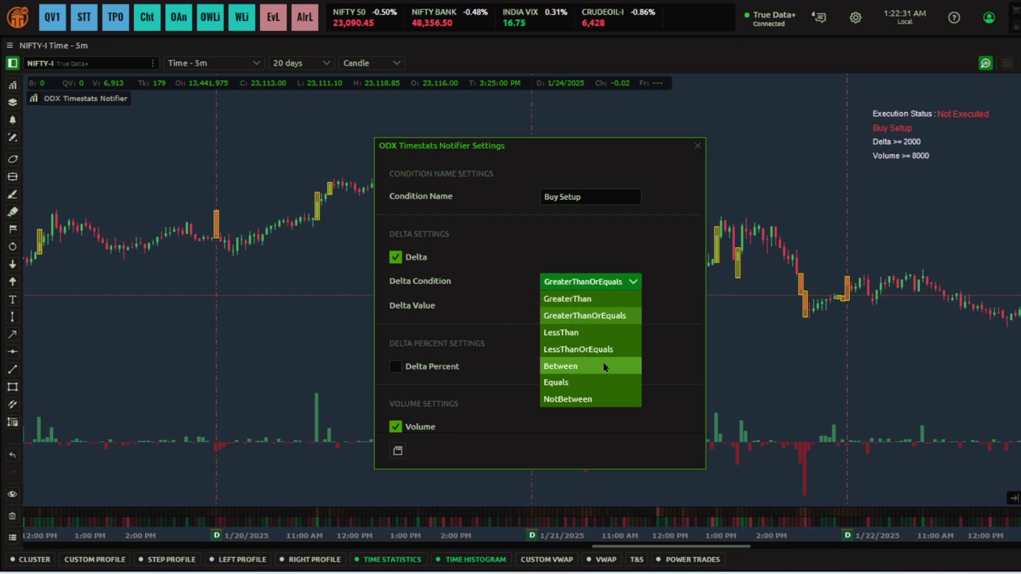
click(596, 399)
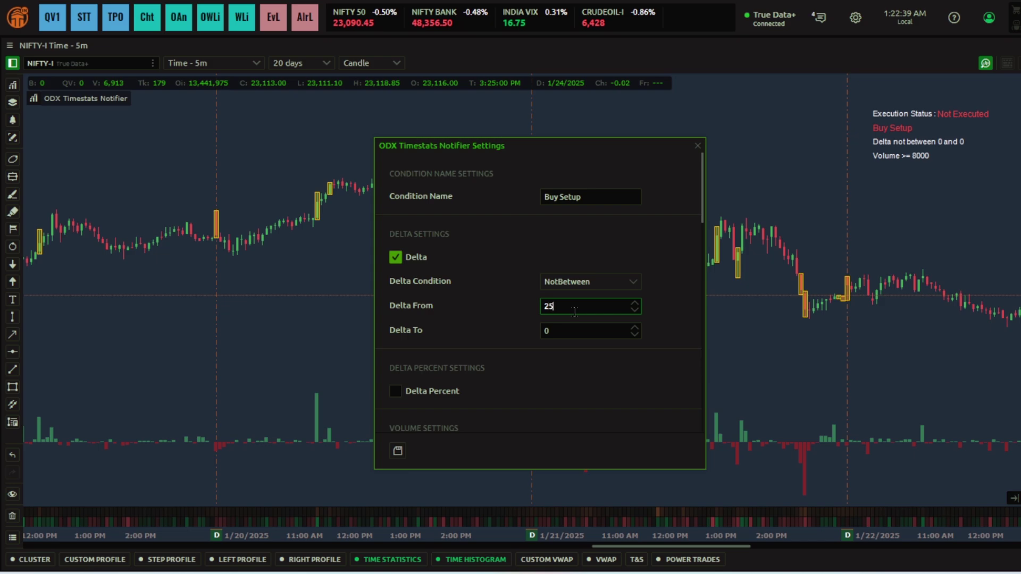
click(573, 334)
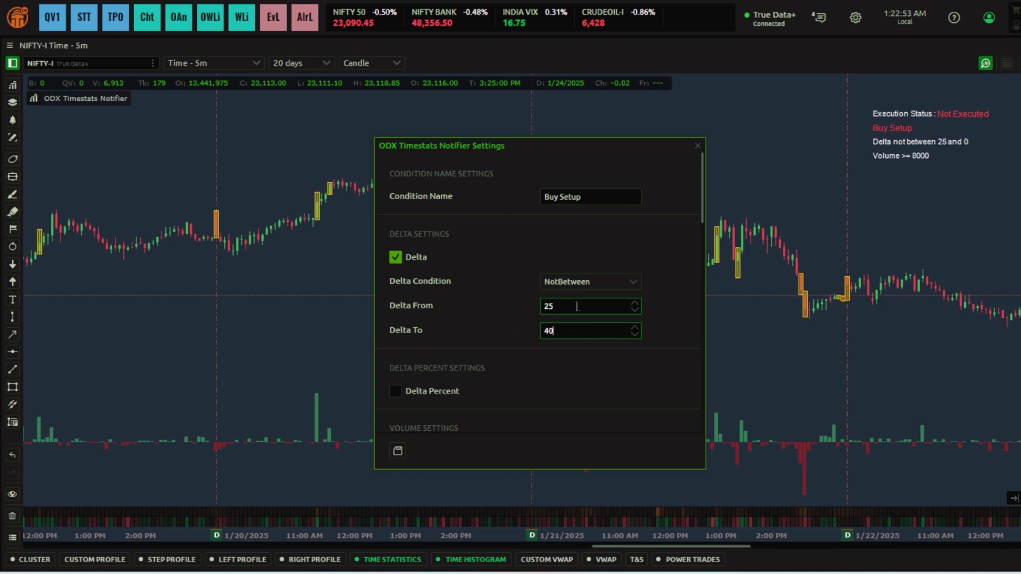
Step: Change the Delta Condition to Between and move the notifier settings window aside
click(600, 283)
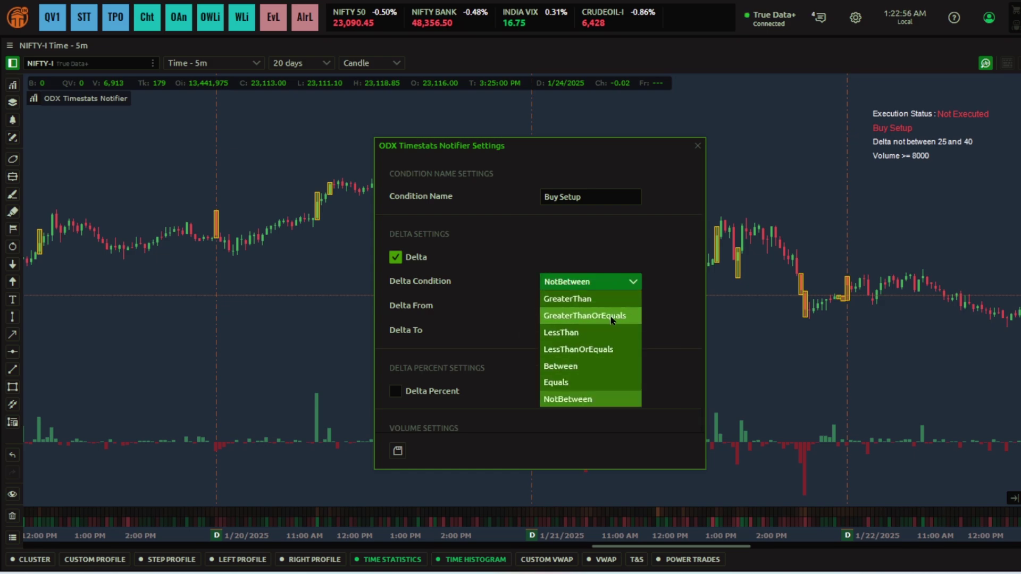
click(586, 367)
click(600, 282)
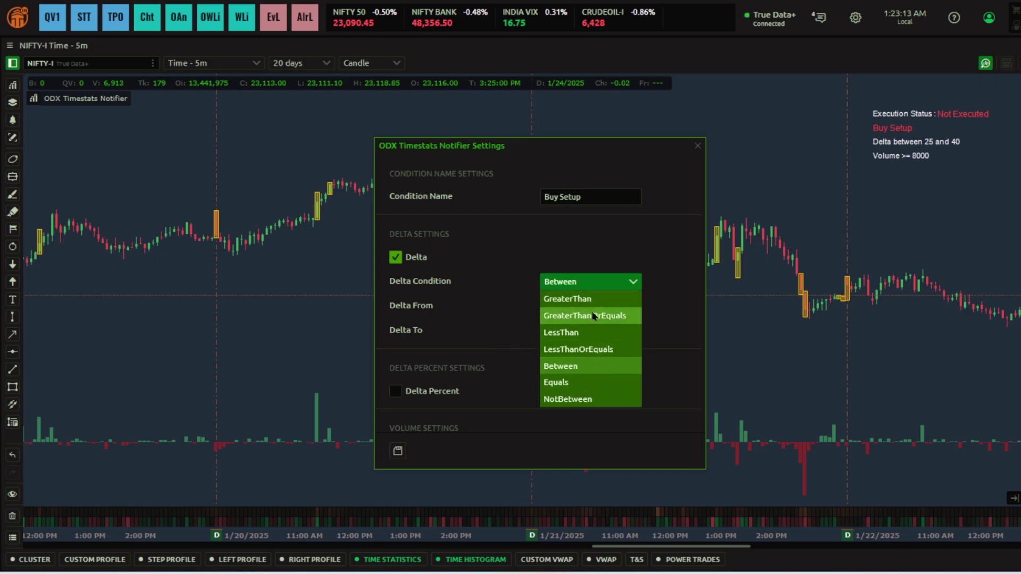
click(502, 296)
drag(504, 155, 470, 151)
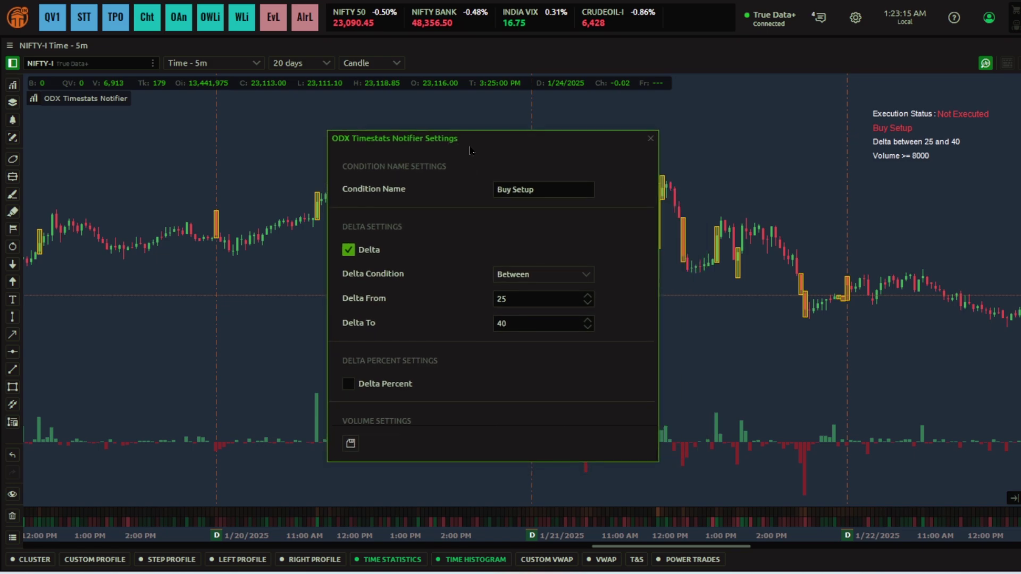
click(650, 138)
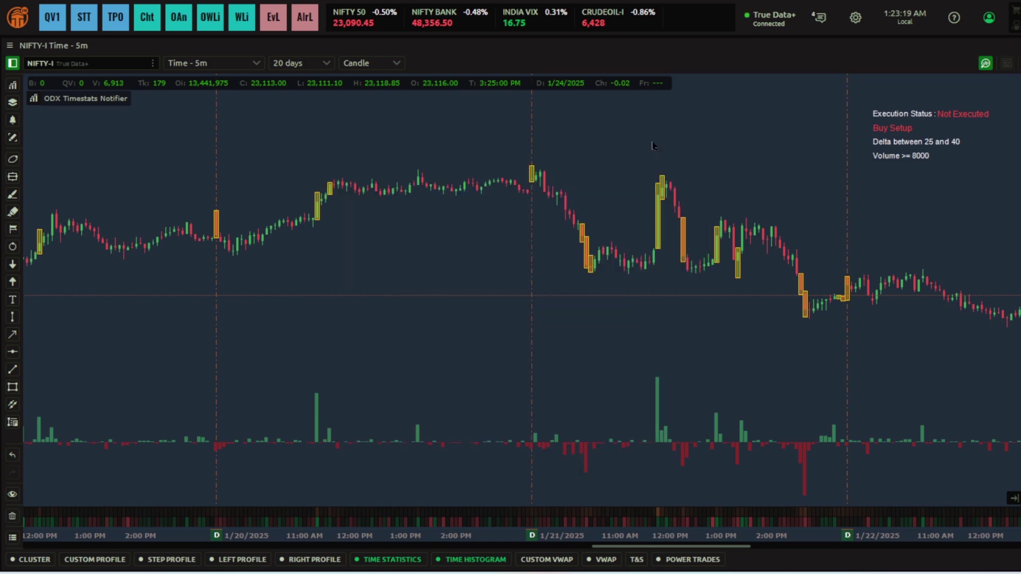
scroll(692, 306, right, 3)
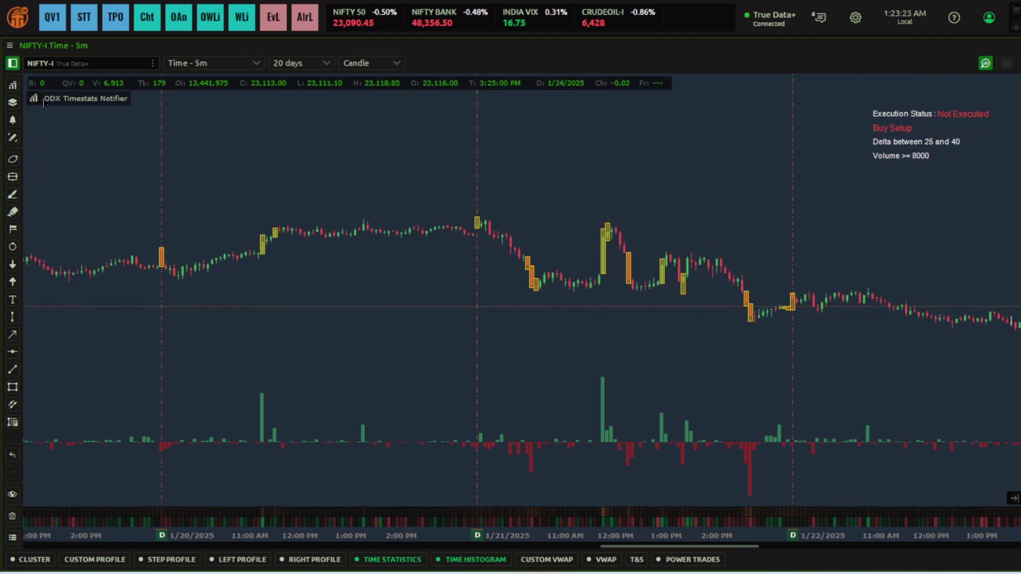
double_click(541, 250)
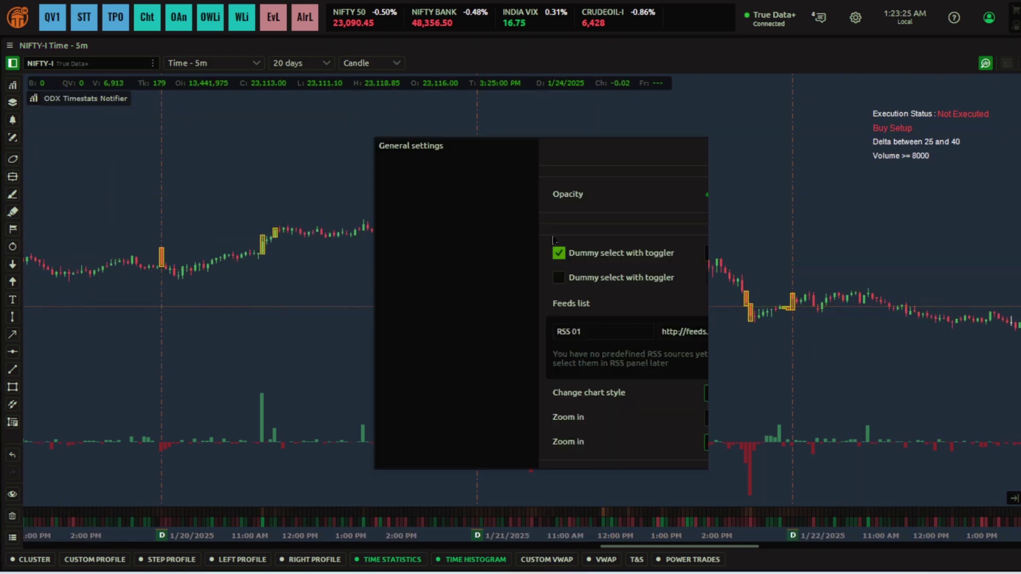
click(697, 144)
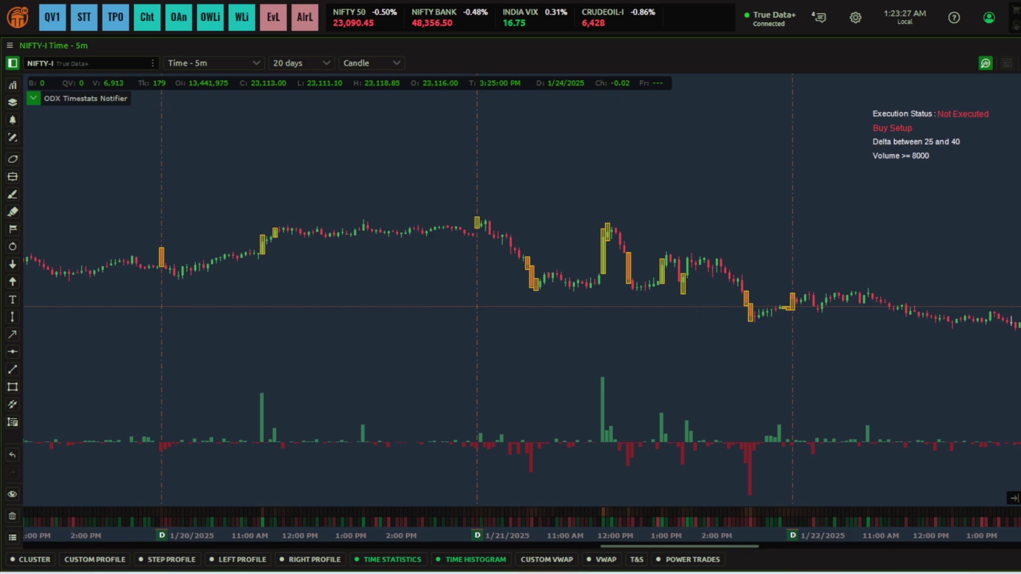
key(ctrl+i)
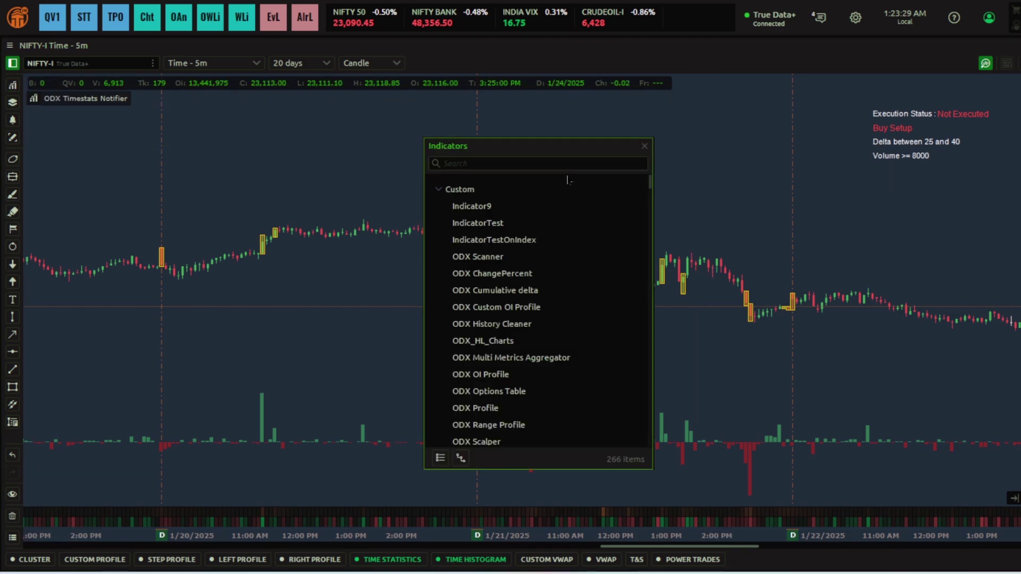
click(440, 190)
click(546, 166)
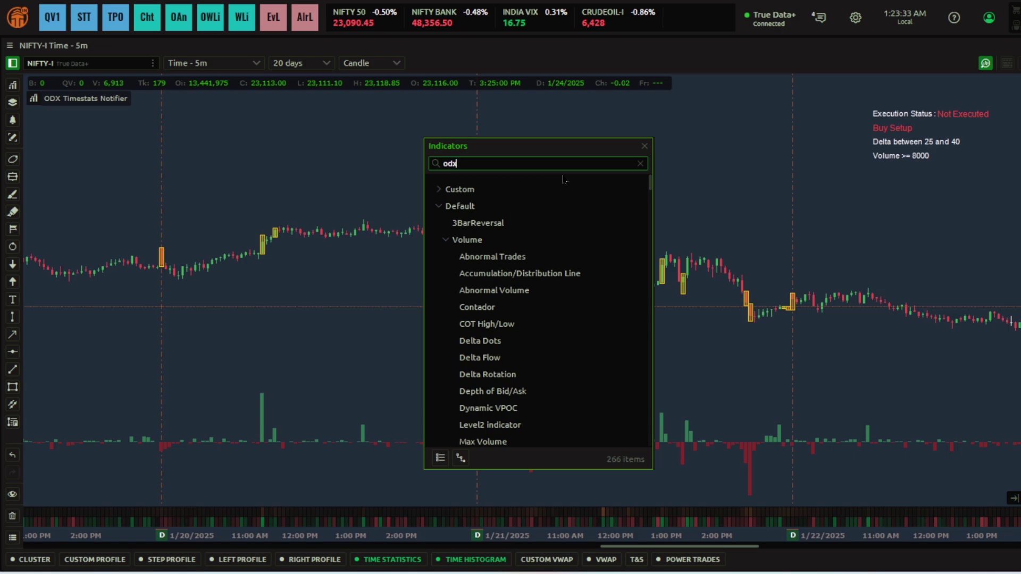
click(438, 190)
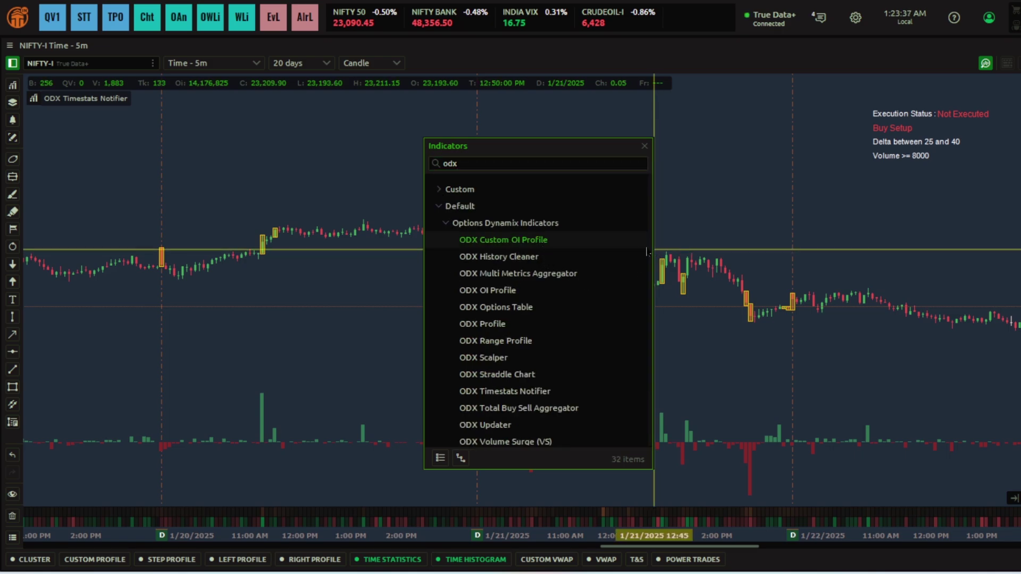
drag(650, 244, 649, 282)
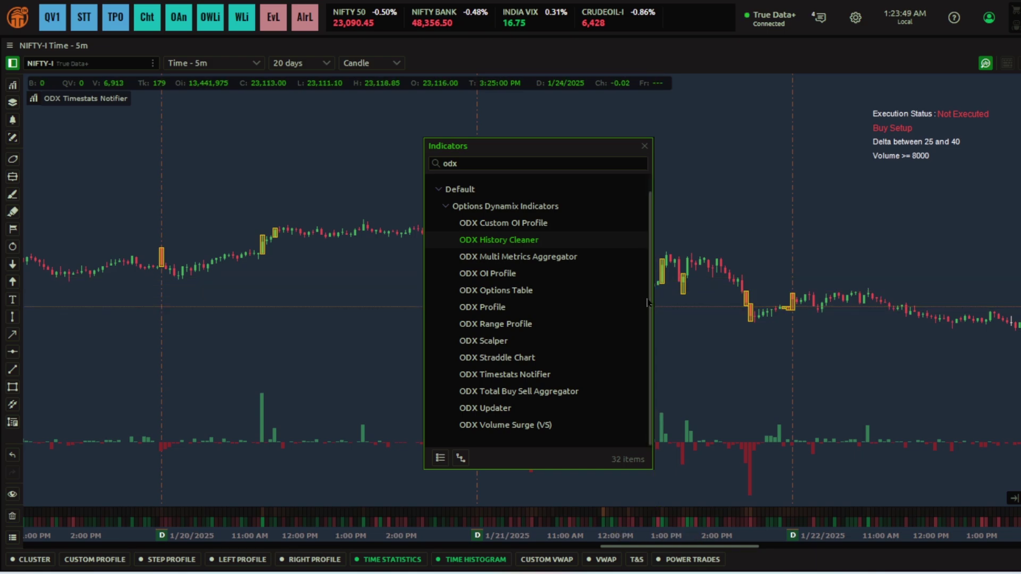
scroll(653, 298, up, 1)
scroll(652, 318, down, 1)
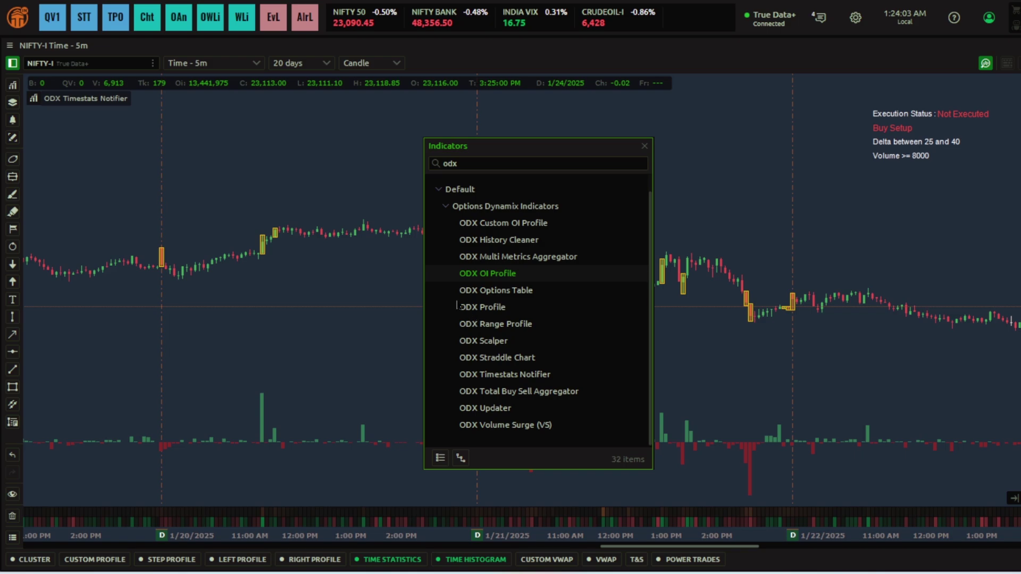
click(353, 269)
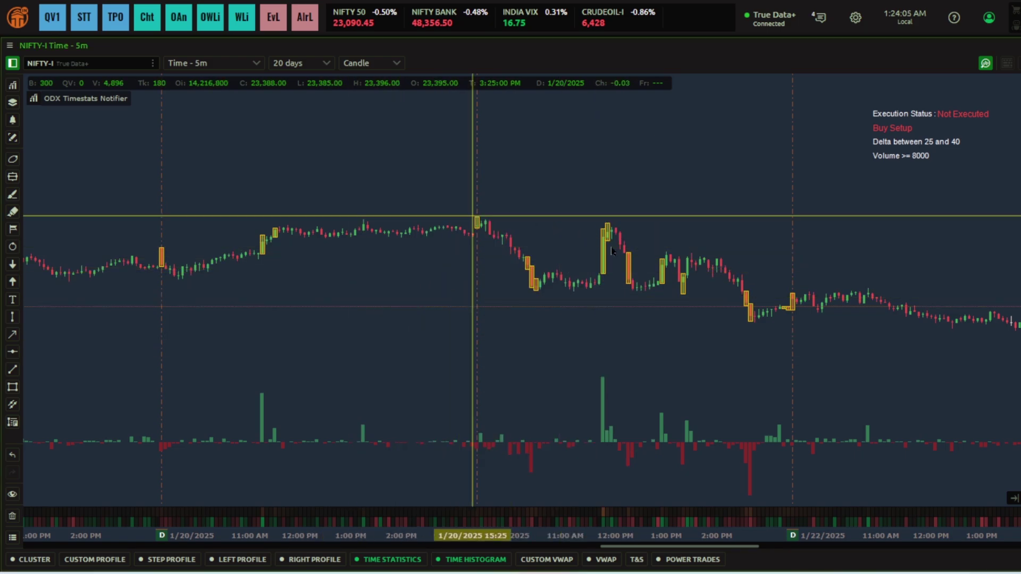